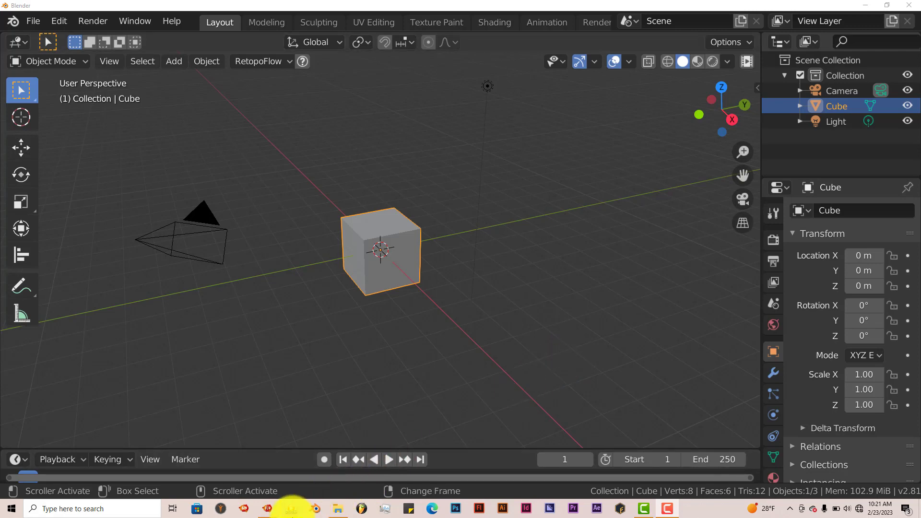
Briefly play back the earlier stabilized video, then close the player.
click(291, 508)
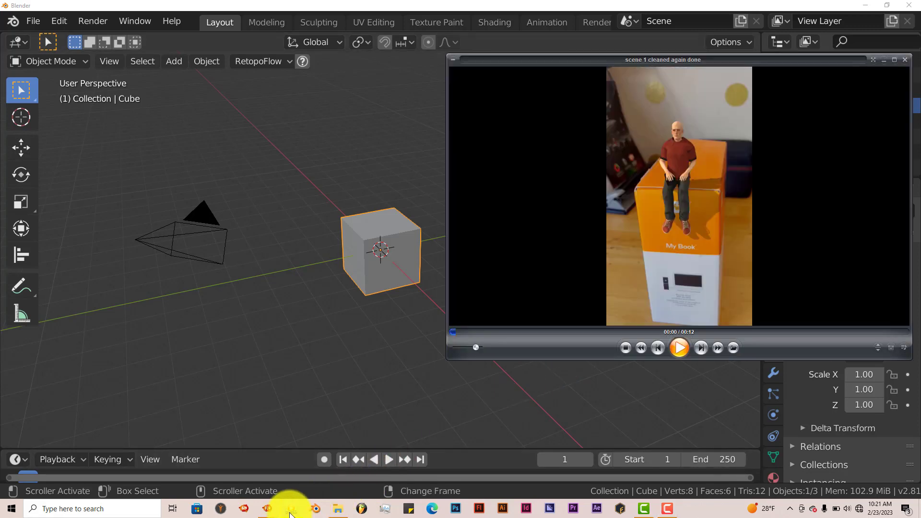
click(681, 349)
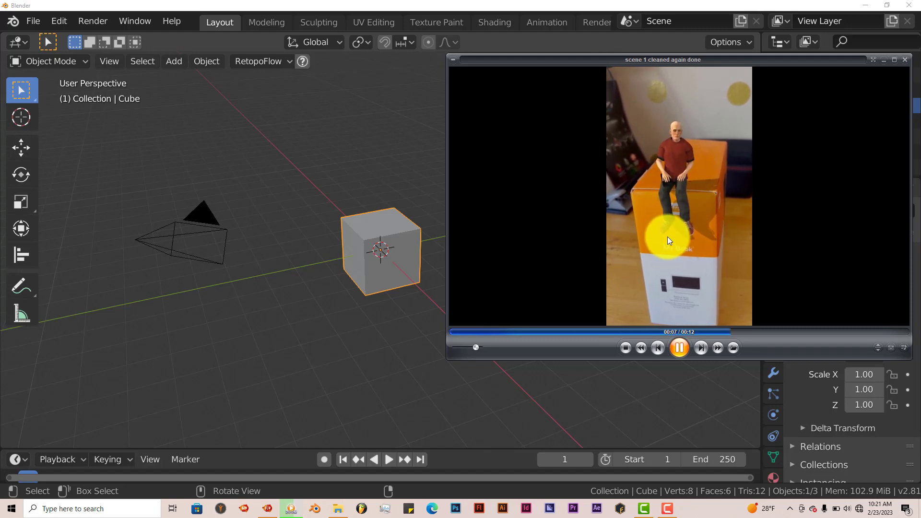
click(670, 239)
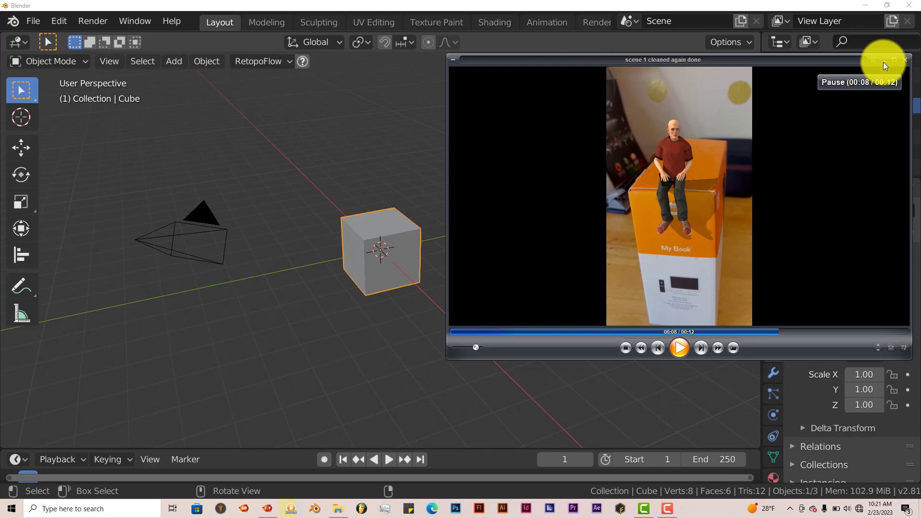
click(904, 59)
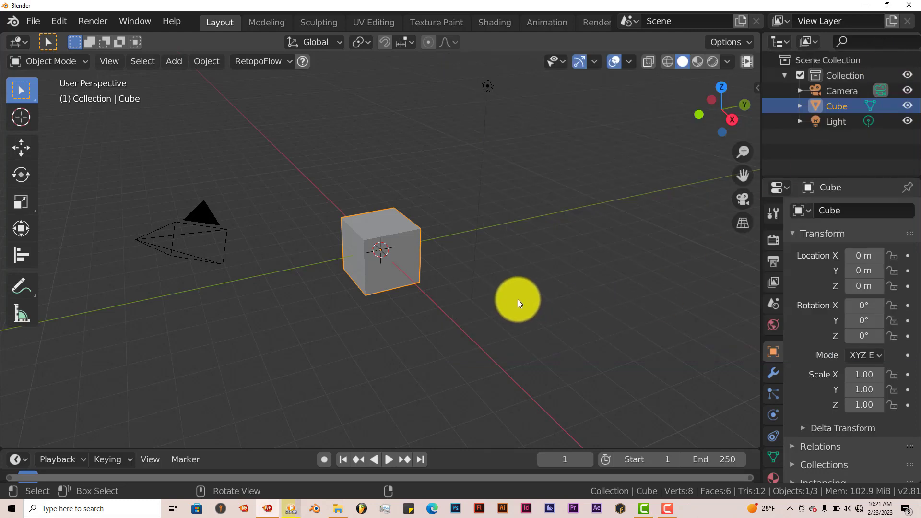
Add a Motion Tracking workspace from the VFX workspace templates.
scroll(571, 24, down, 5)
scroll(571, 23, down, 2)
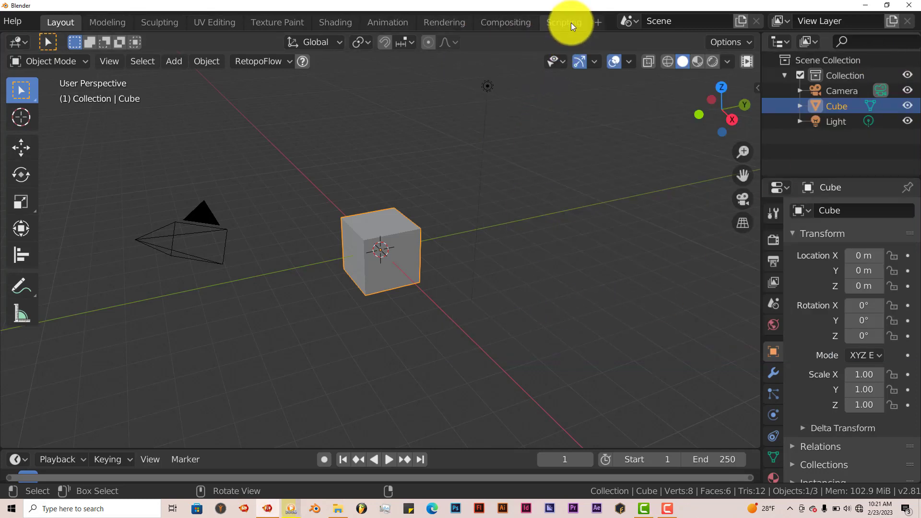
click(599, 24)
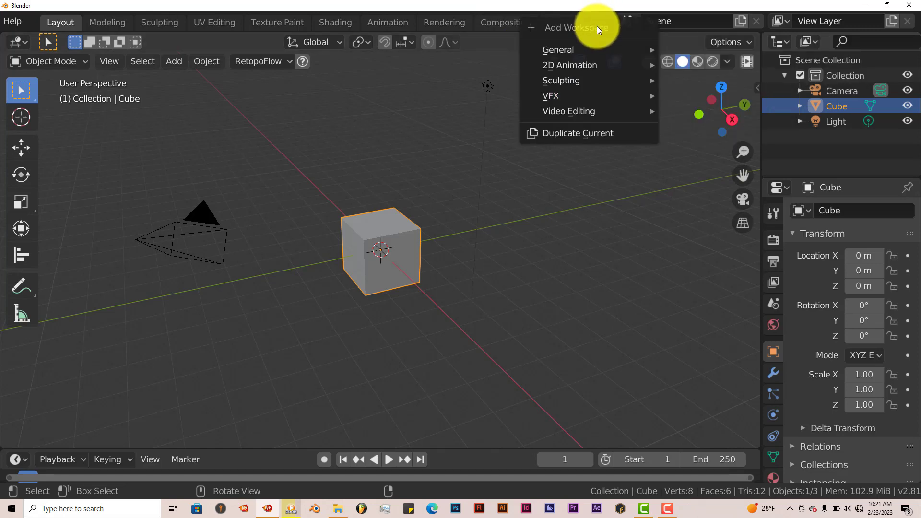
mouse_move(583, 96)
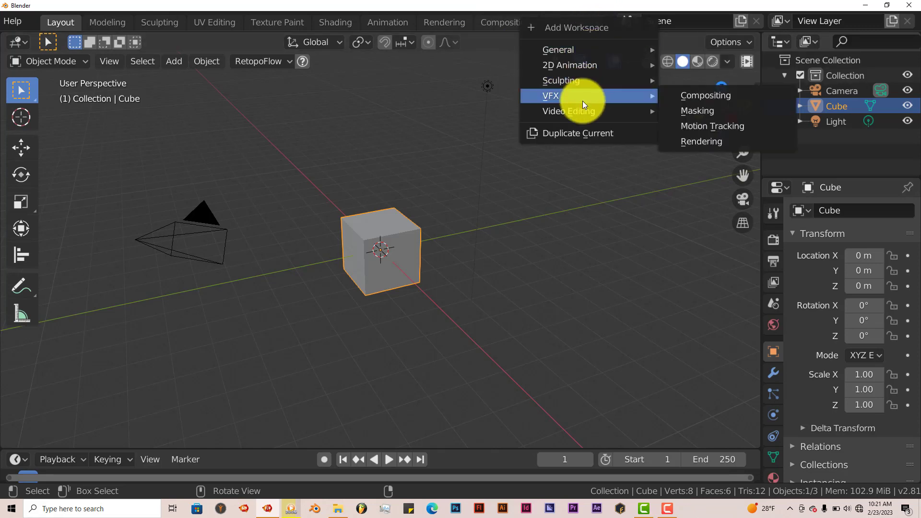
click(712, 125)
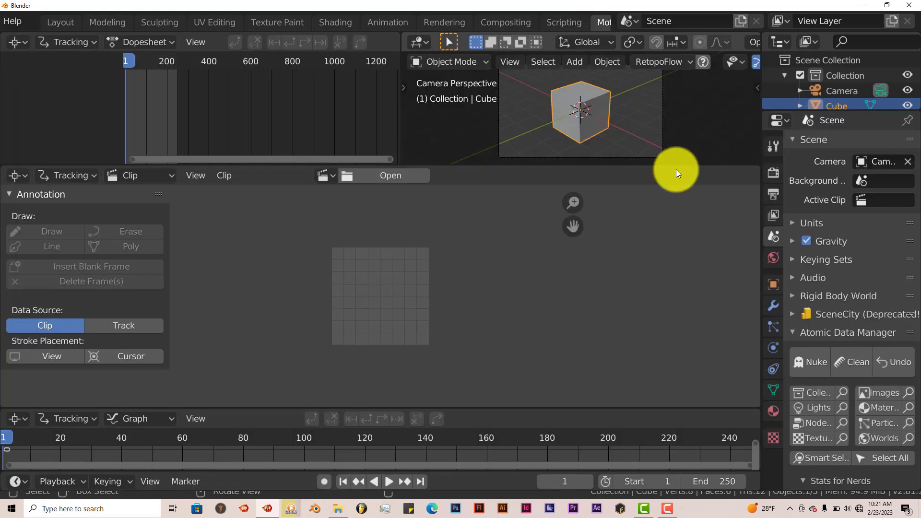
Start opening a movie clip and copy the 'video output' folder path from File Explorer.
click(399, 177)
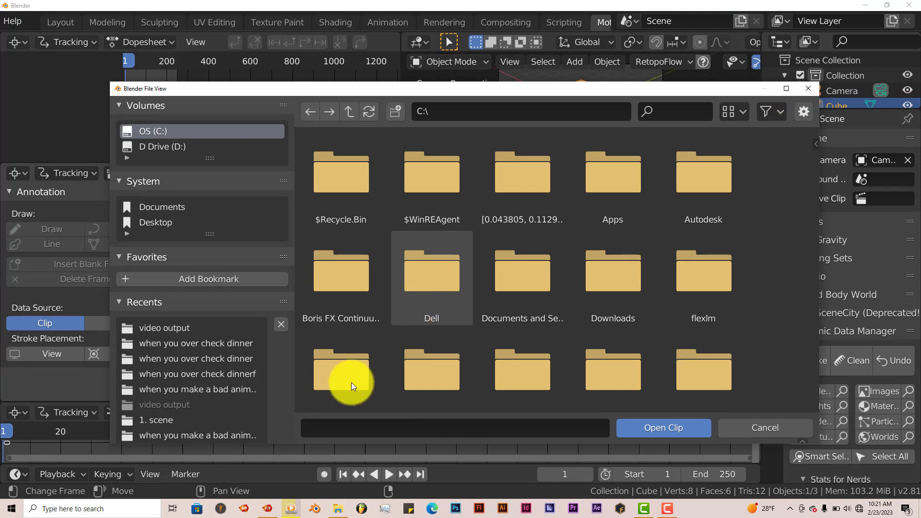
click(337, 510)
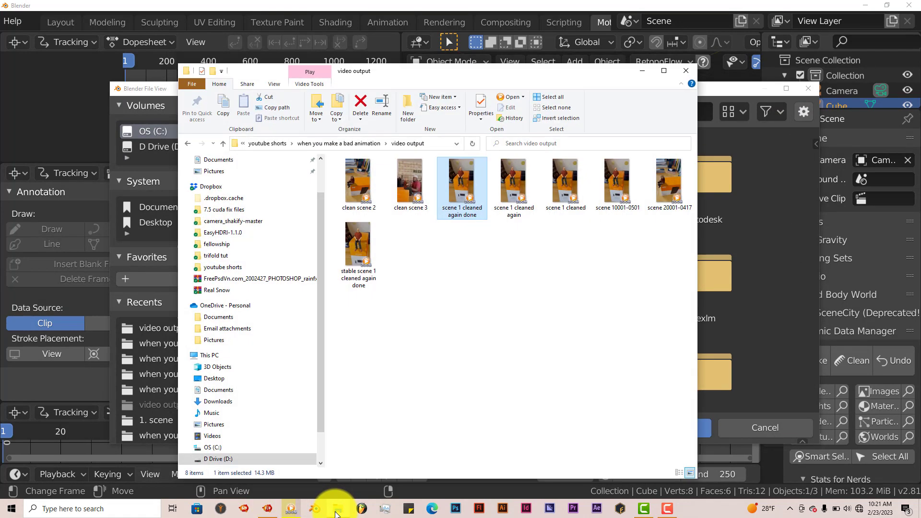
click(439, 143)
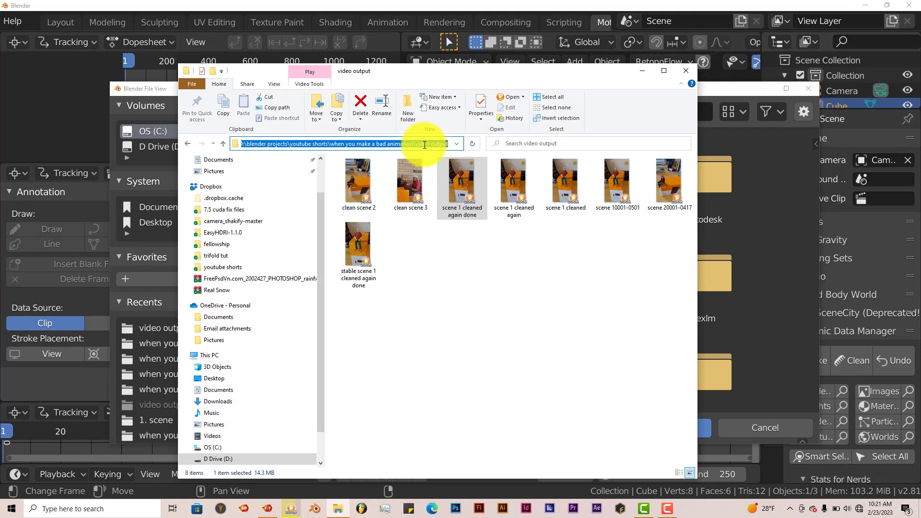
right_click(427, 144)
click(447, 177)
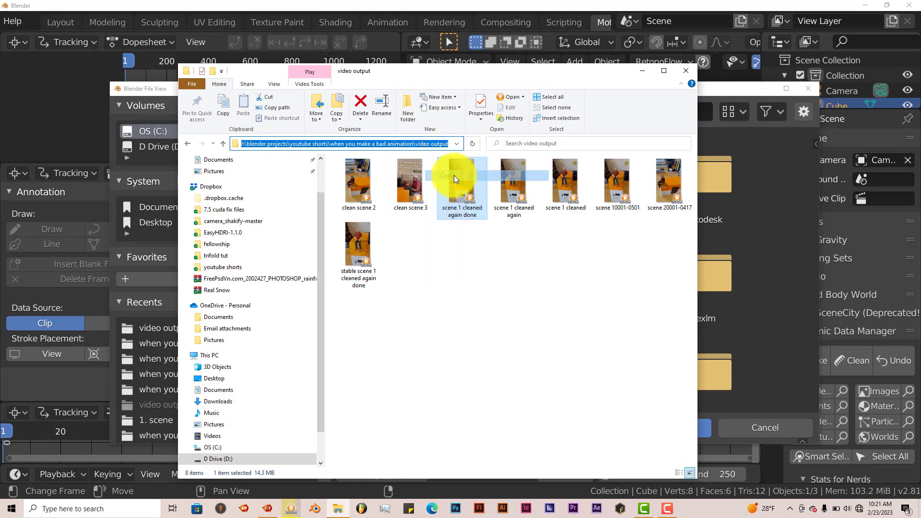
Paste the 'video output' folder path into the file browser and open scene 1 cleaned.mp4.
click(638, 71)
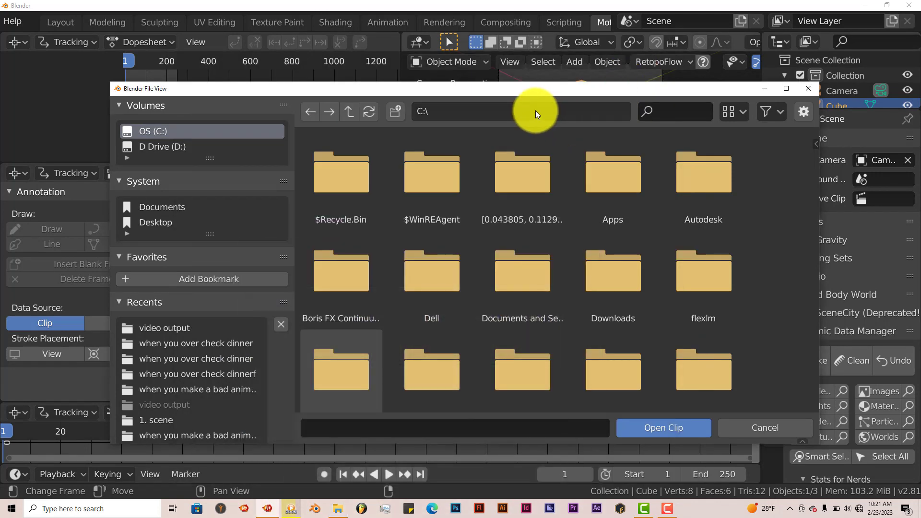
key(ctrl+v)
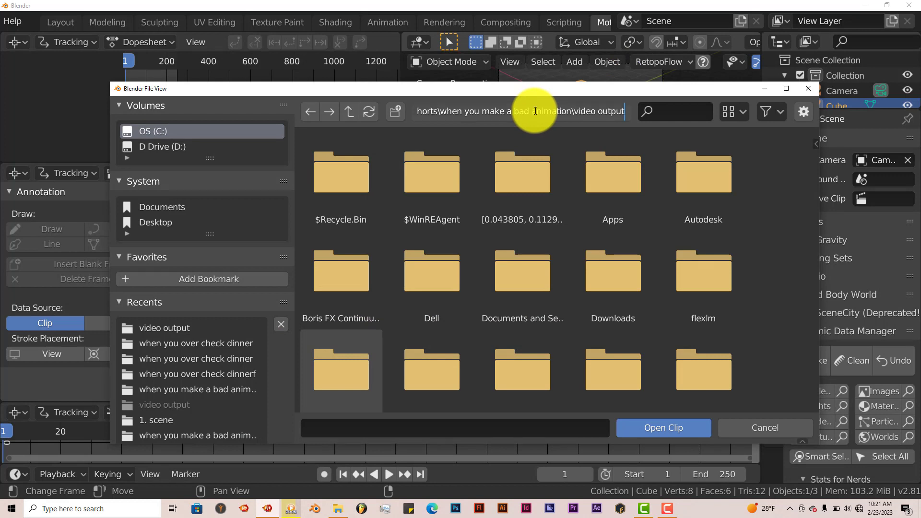
key(Return)
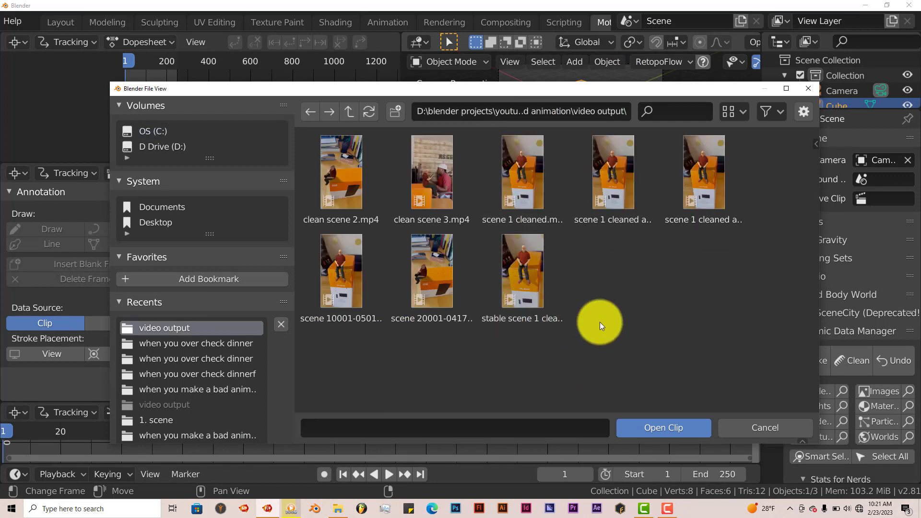
click(533, 172)
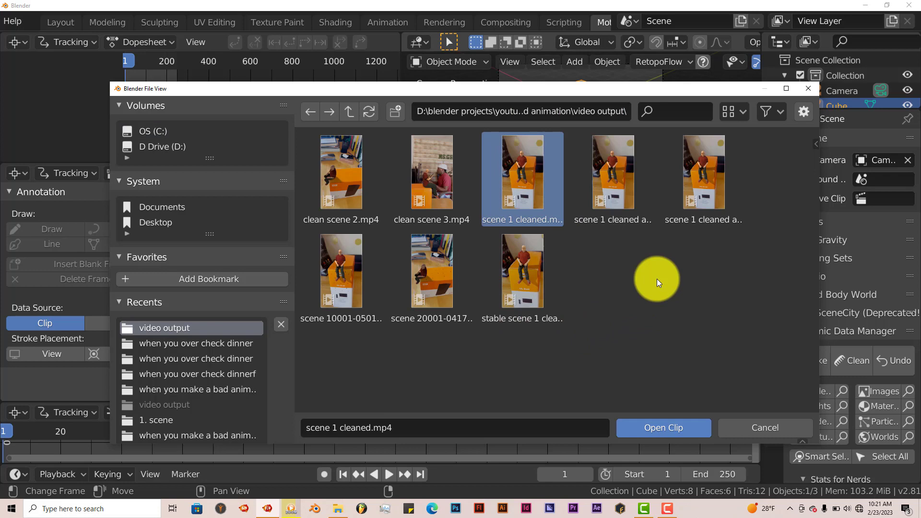
click(677, 429)
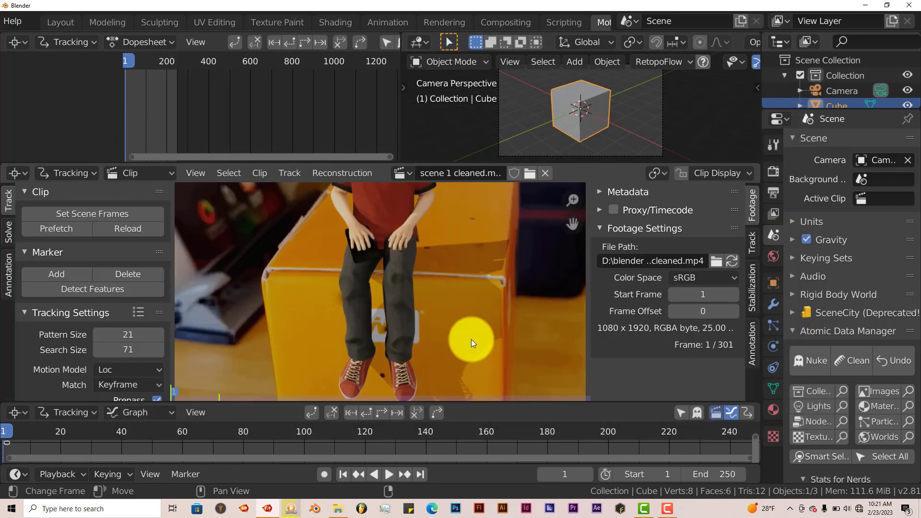
Re-centre the footage and set the scene frame range to the clip's frames 1–301.
scroll(471, 338, down, 1)
middle_drag(427, 295, 434, 305)
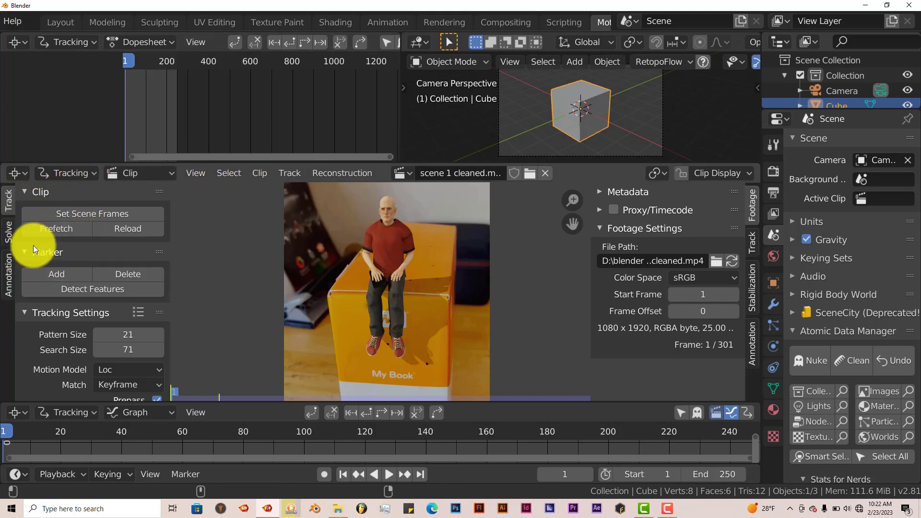
click(73, 213)
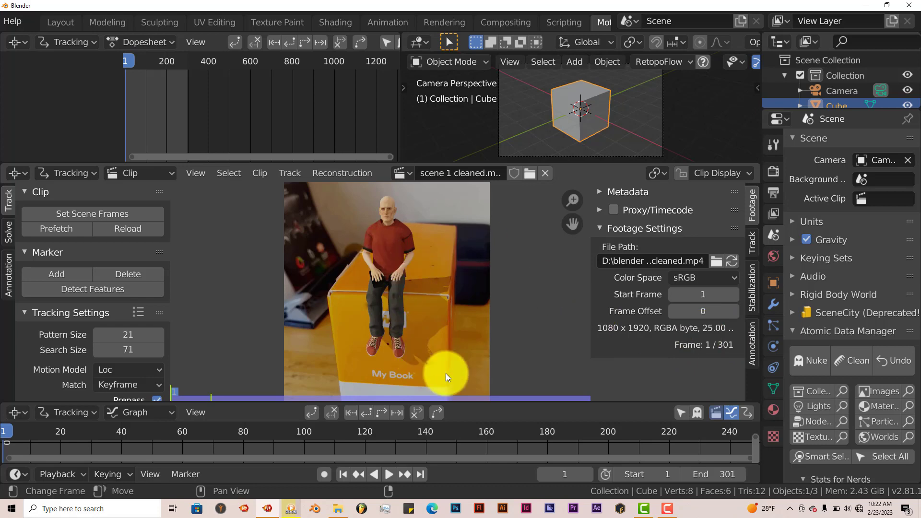
Change the Output Properties frame rate from 24 to 25 fps.
click(775, 194)
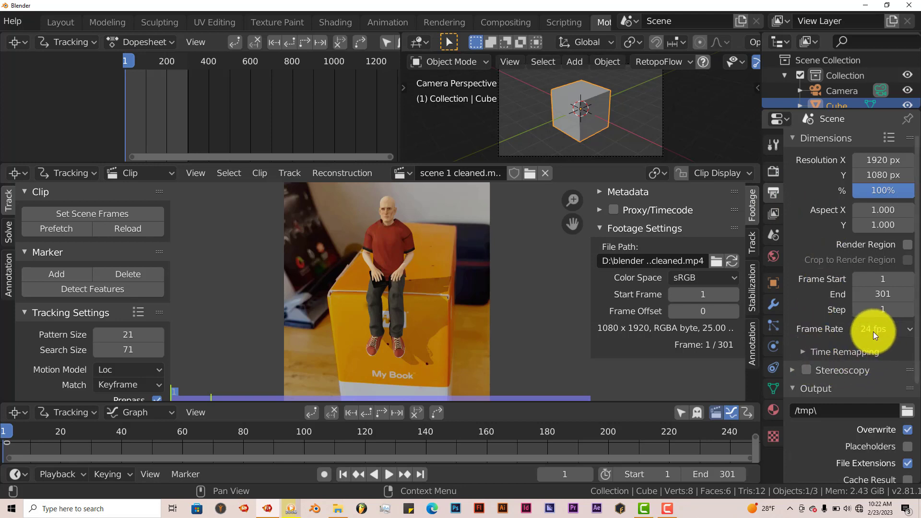
click(908, 331)
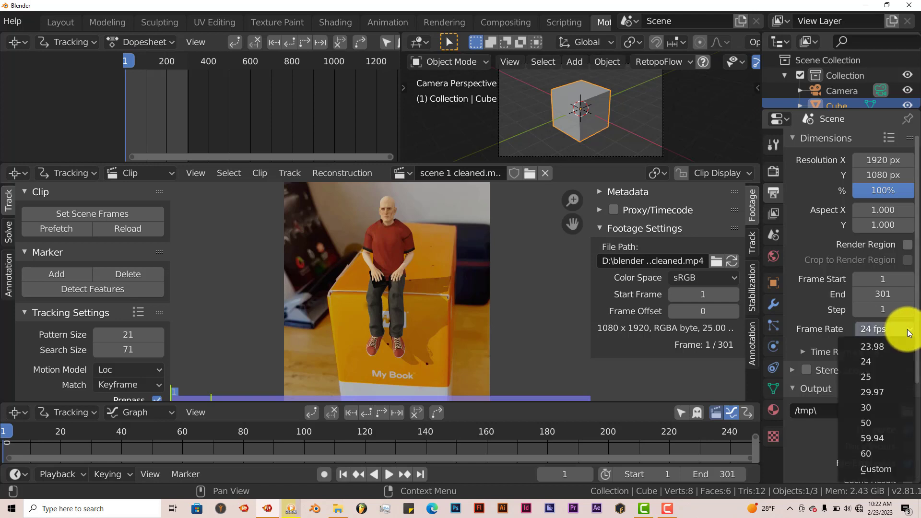
click(870, 377)
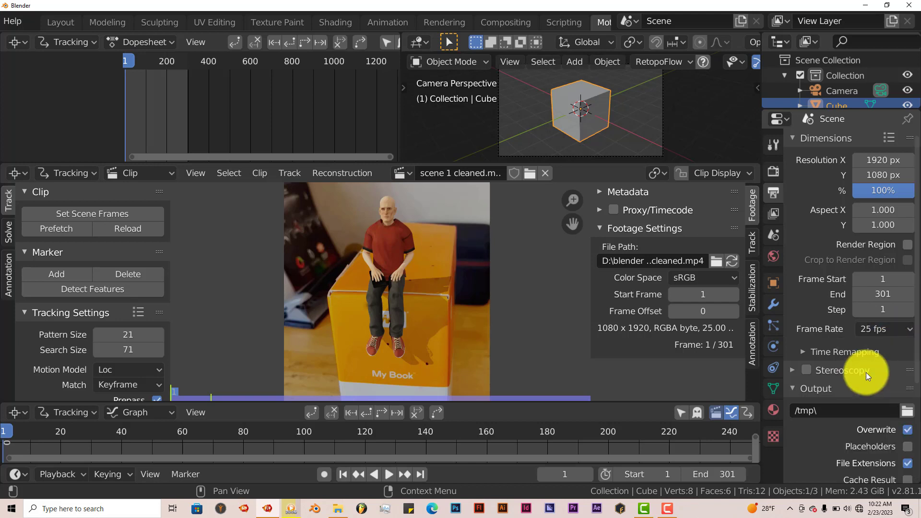
scroll(811, 338, down, 5)
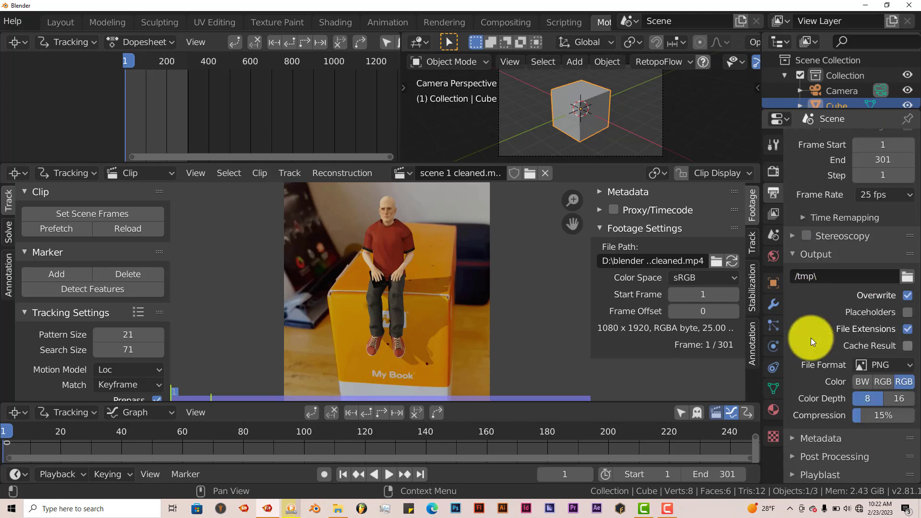
scroll(811, 337, up, 5)
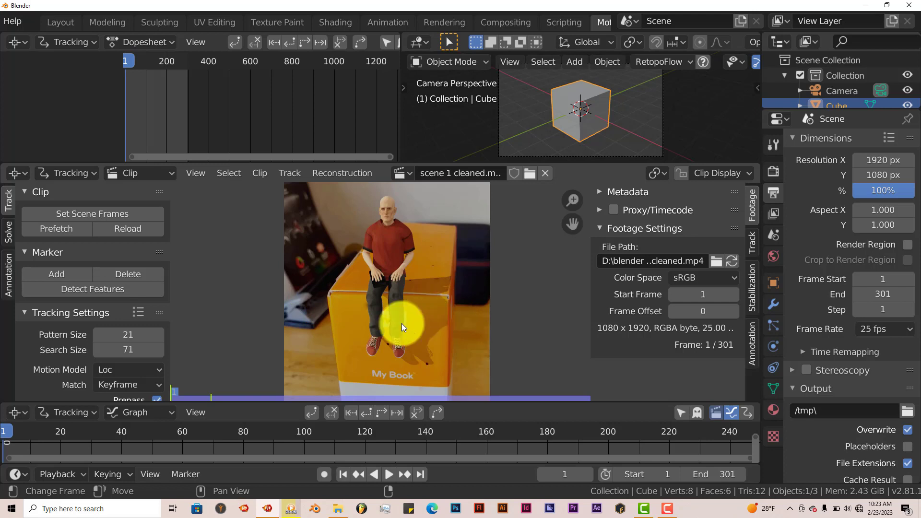
Add and enlarge a marker on the box's top edge, then place a second at its right end.
scroll(367, 315, up, 3)
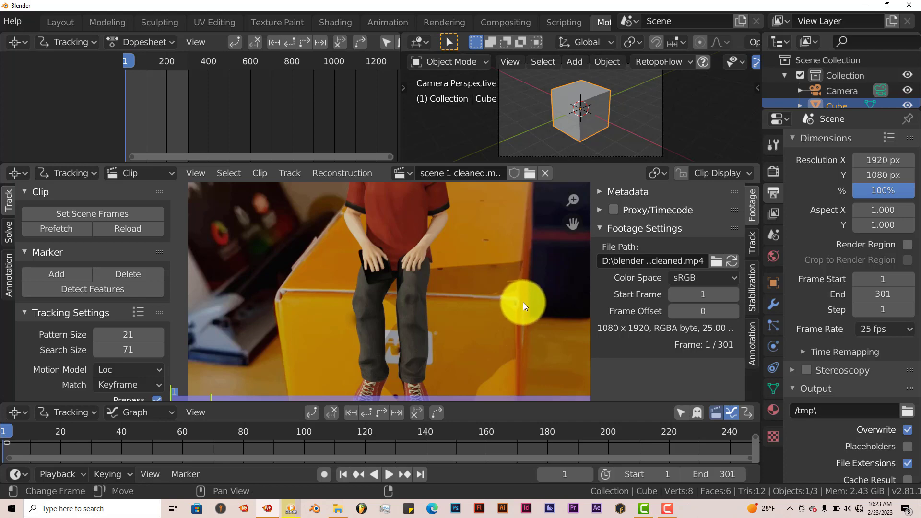
ctrl+click(281, 296)
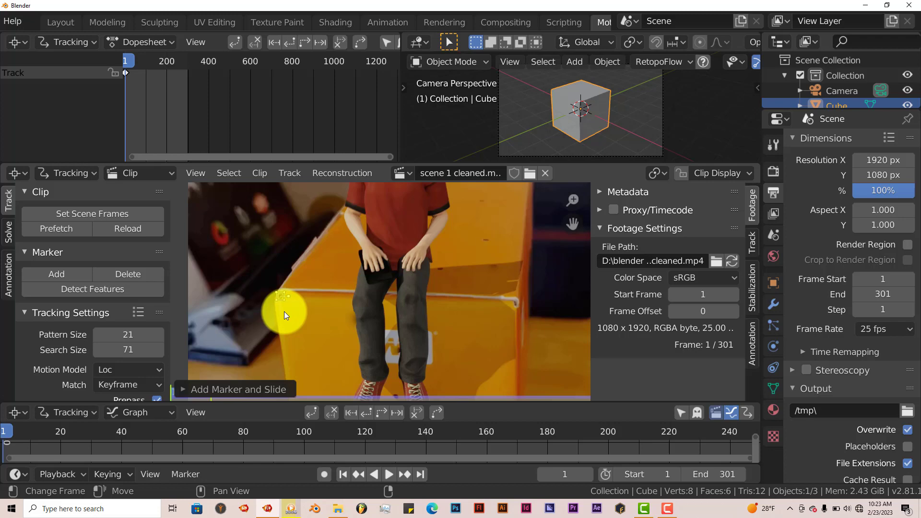
key(s)
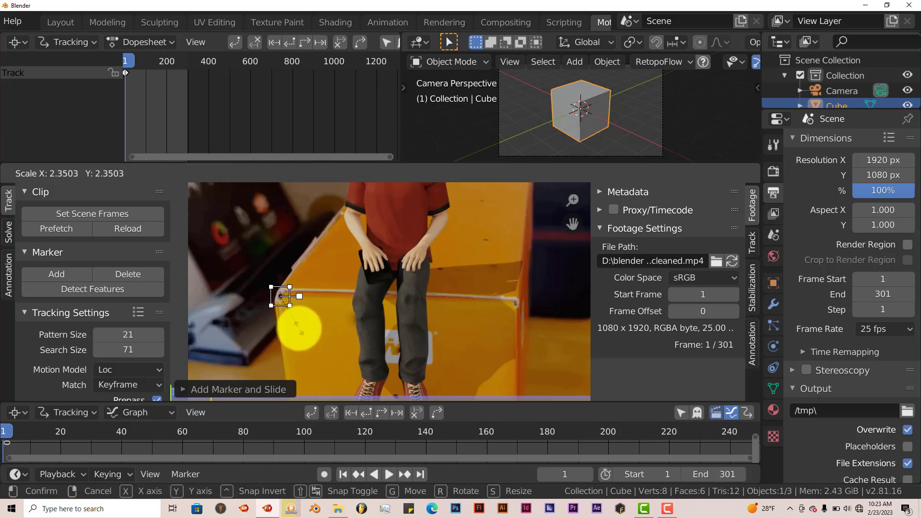
click(299, 331)
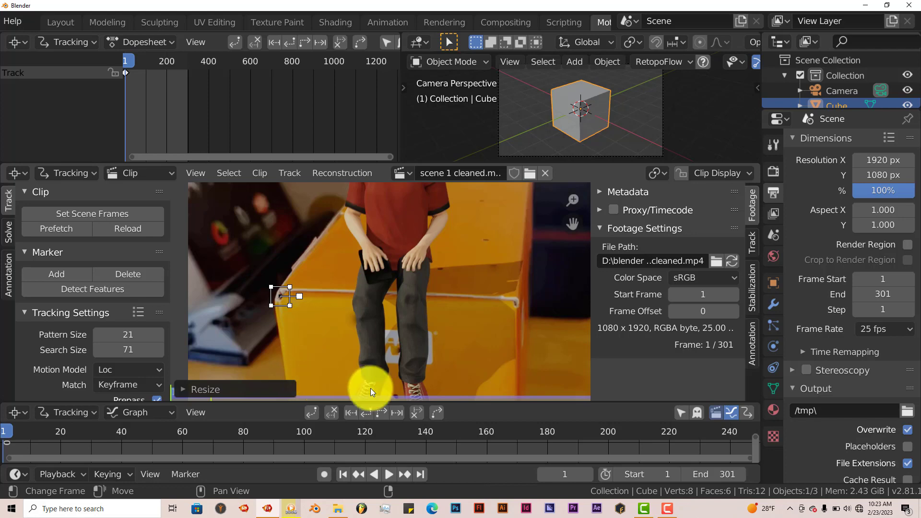
ctrl+click(516, 302)
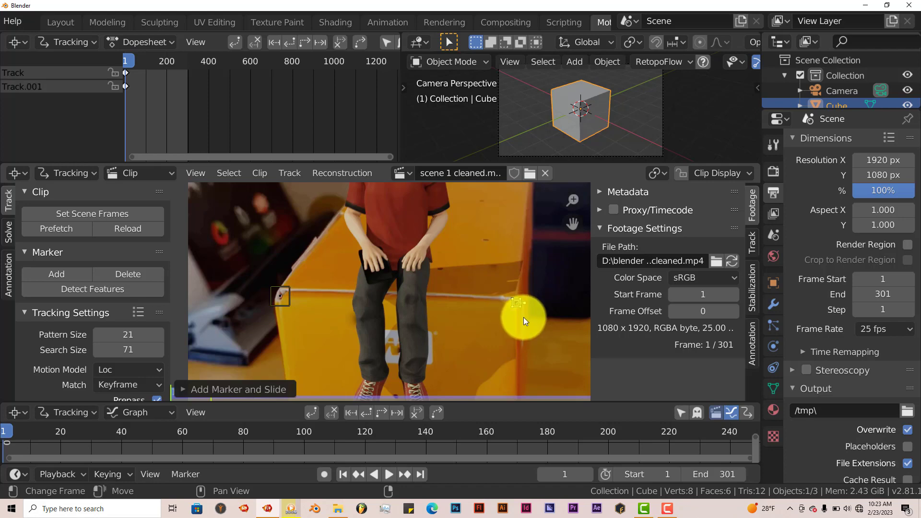
key(s)
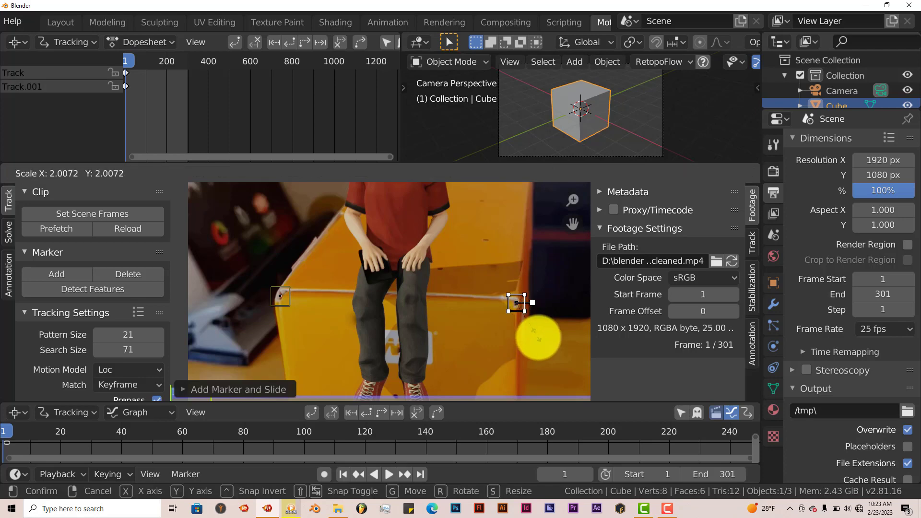
Confirm the second marker's size, select both markers, and track them forward through frames 1–301.
click(540, 341)
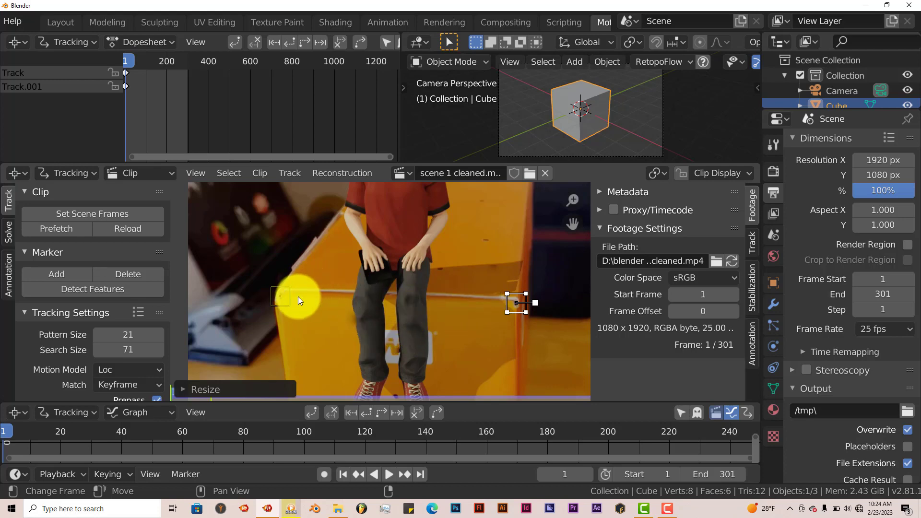
click(298, 296)
key(a)
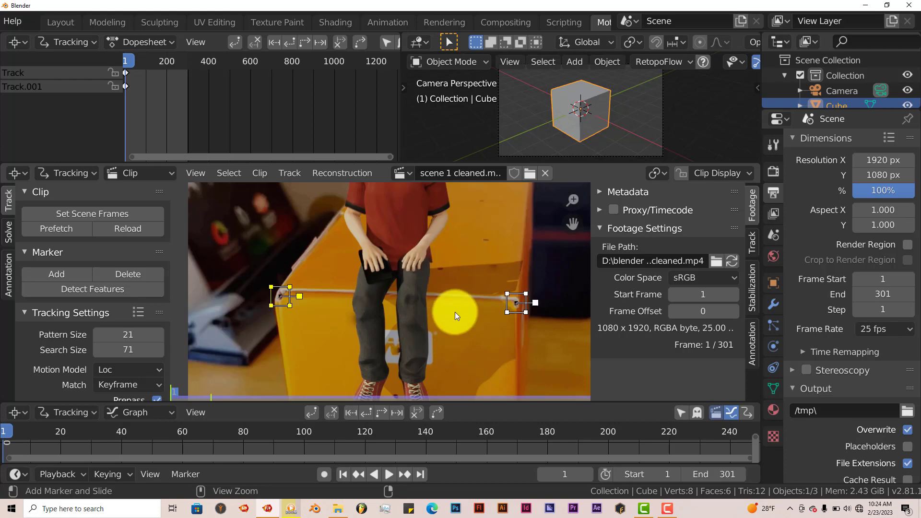
key(ctrl+t)
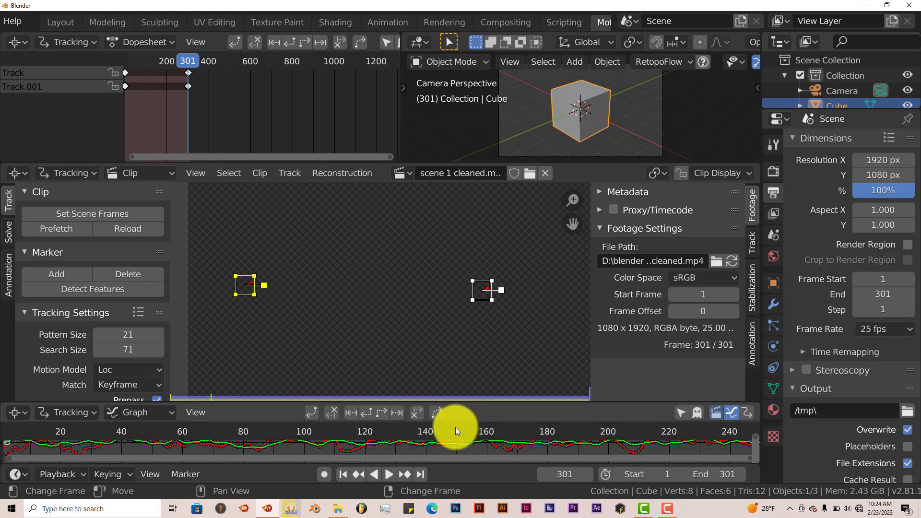
Enlarge the tracking graph area and return to frame 1.
scroll(458, 422, down, 1)
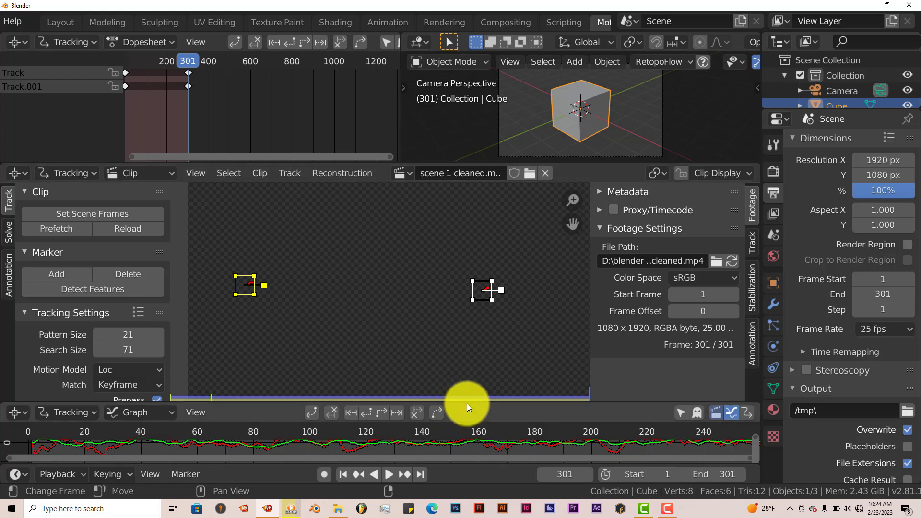
drag(467, 401, 469, 350)
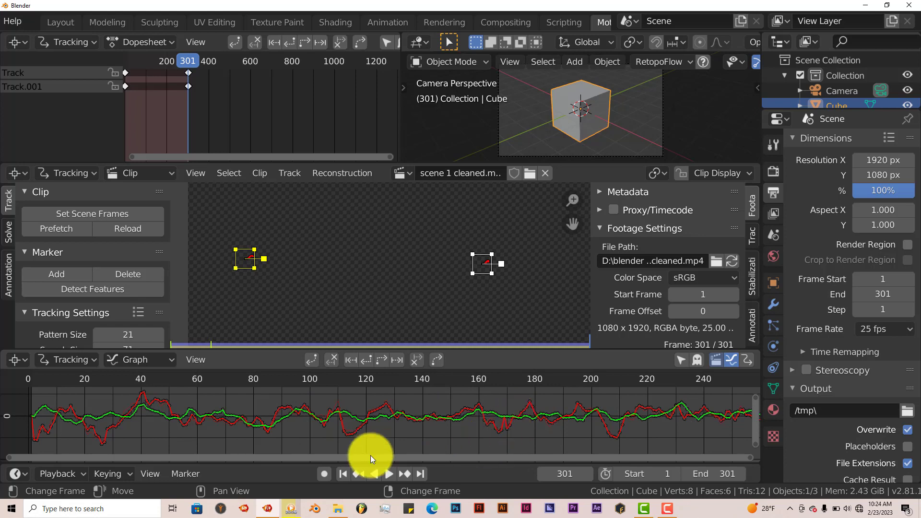
click(348, 474)
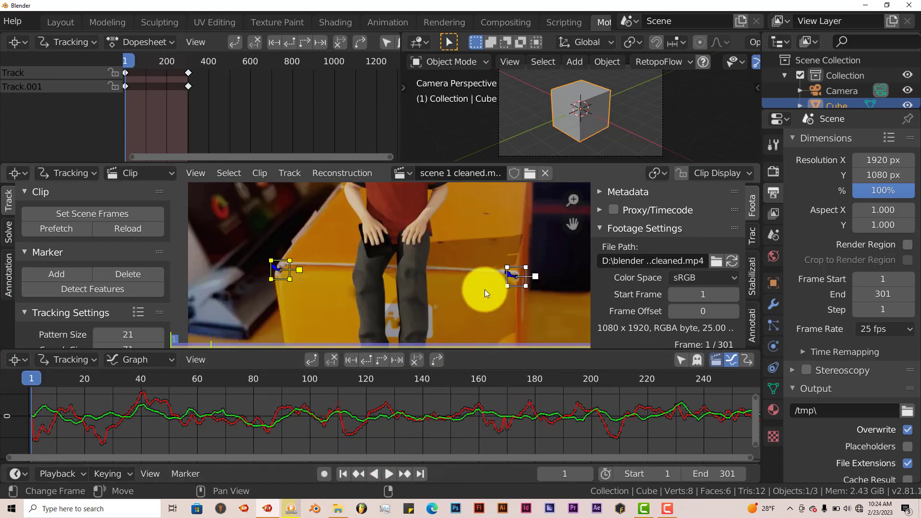
scroll(484, 289, down, 4)
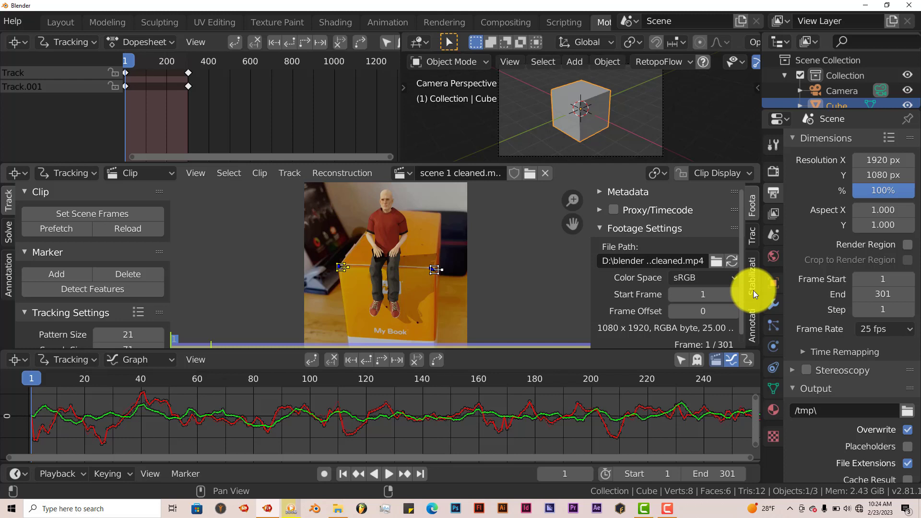
Enable 2D Stabilization and add Track and Track.001 under Tracks For Location.
click(751, 278)
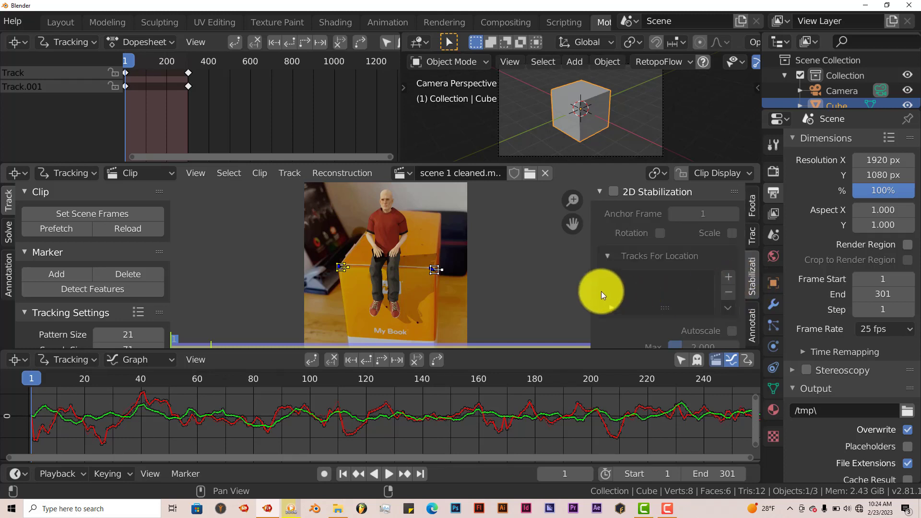
click(614, 192)
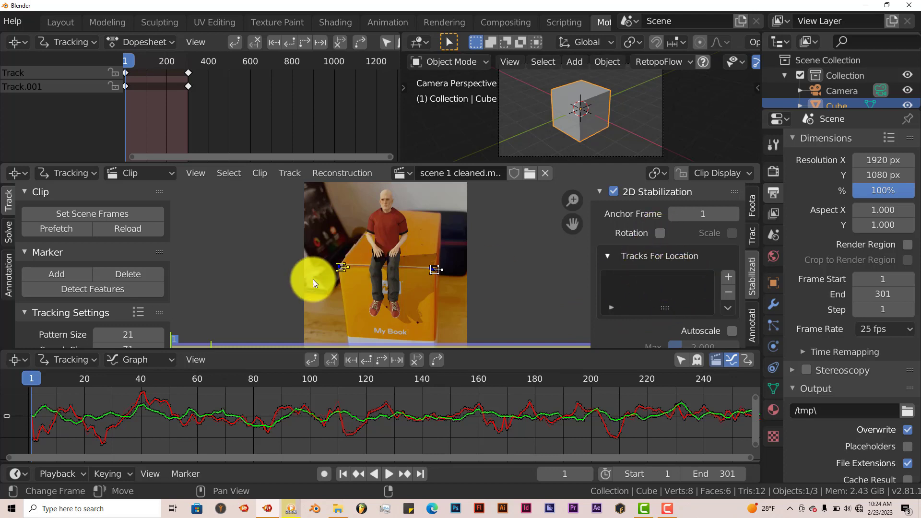
shift+click(435, 269)
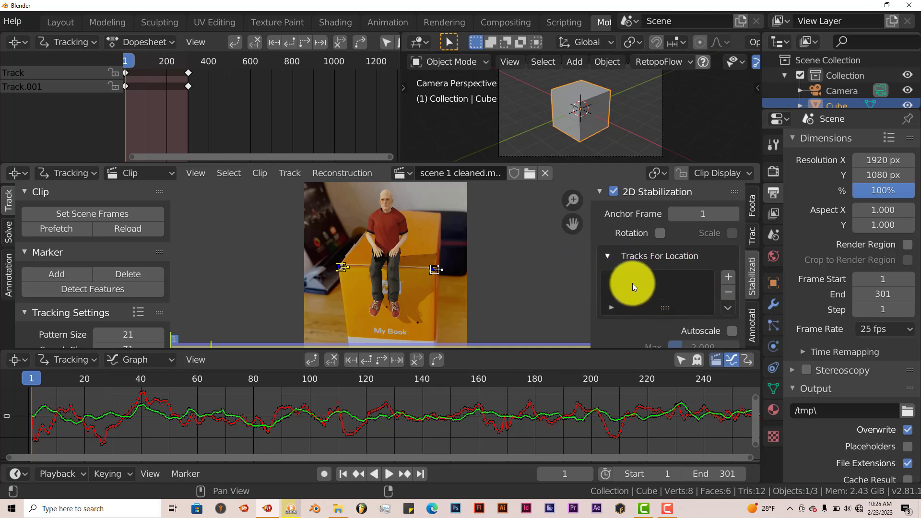
click(727, 277)
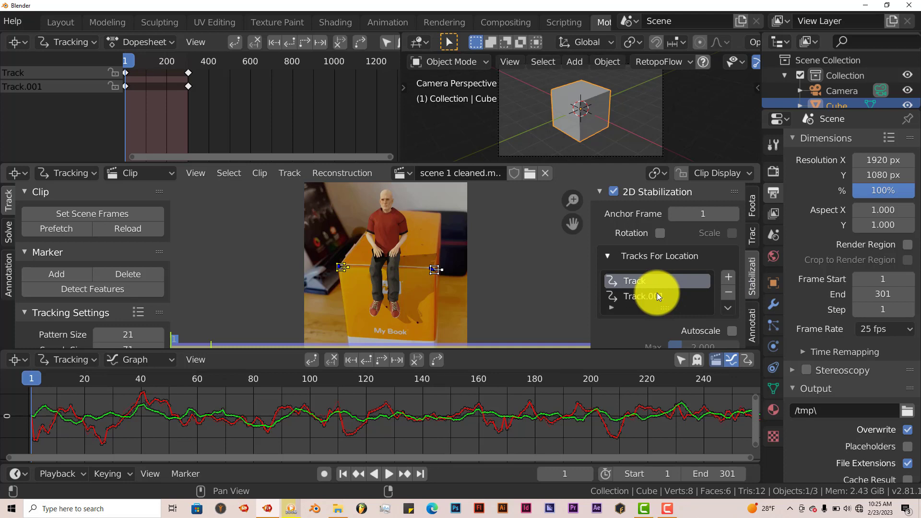
scroll(655, 295, down, 7)
scroll(655, 295, up, 7)
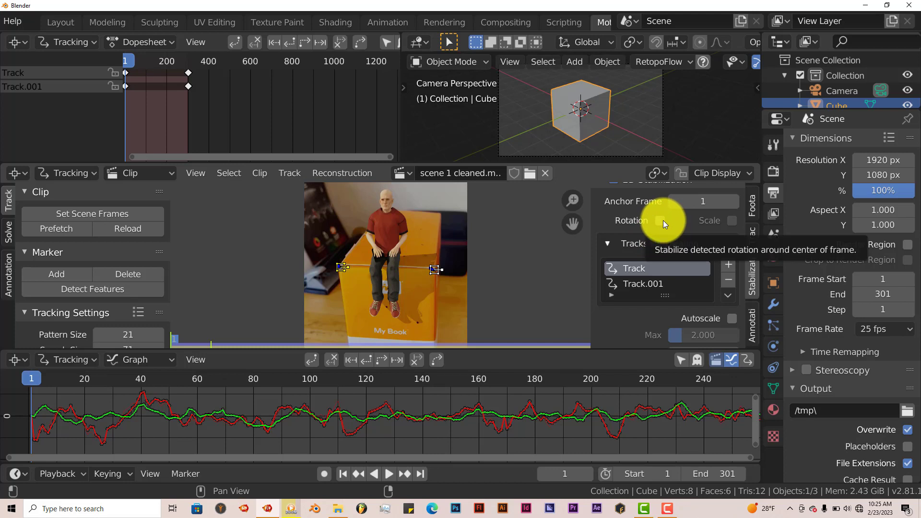
Enable Rotation stabilization, widen the sidebar, and select the left marker for Tracks For Rotation / Scale.
click(661, 221)
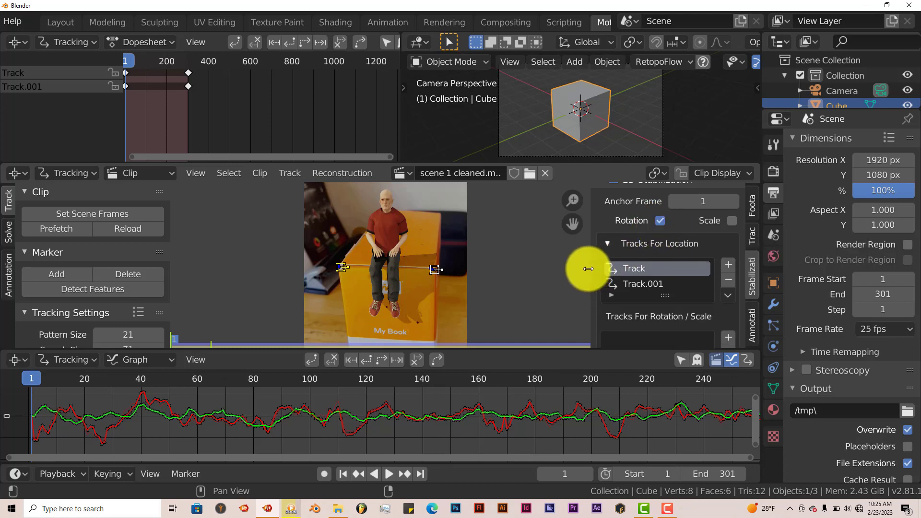
drag(589, 269, 569, 269)
scroll(621, 282, down, 4)
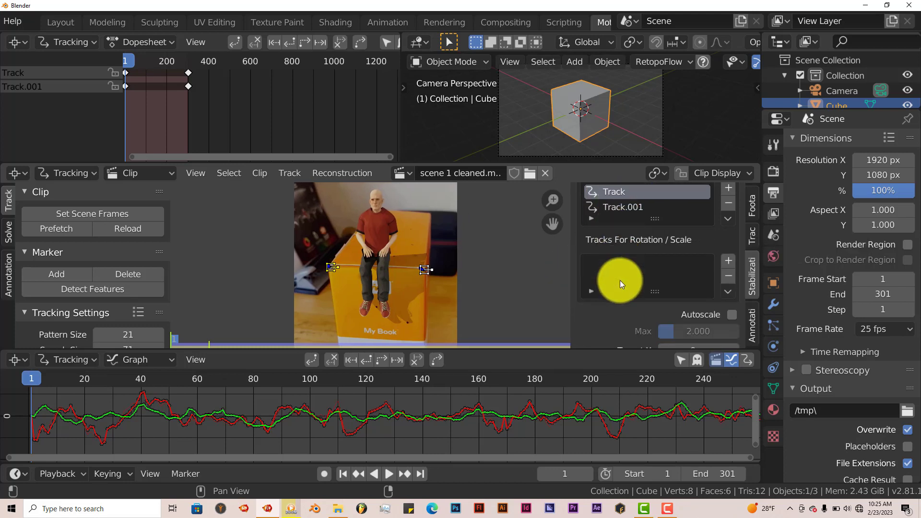
scroll(619, 281, up, 2)
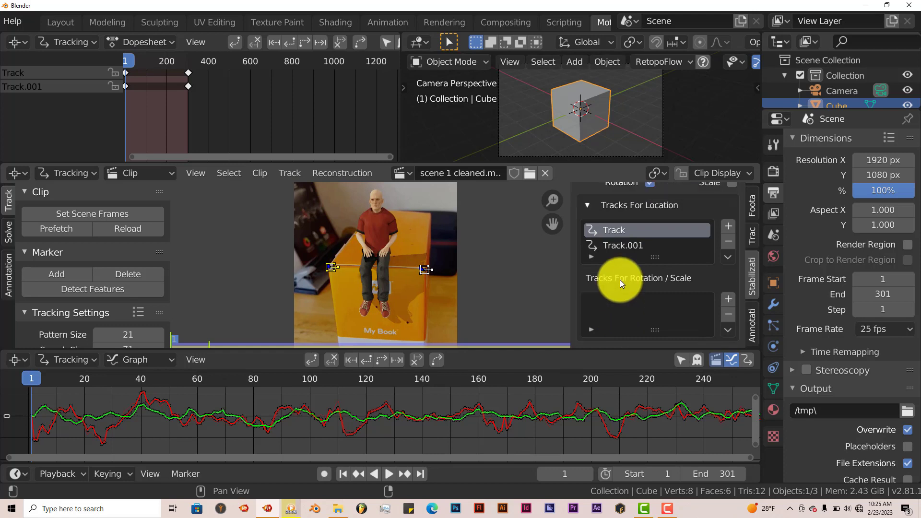
scroll(620, 280, up, 2)
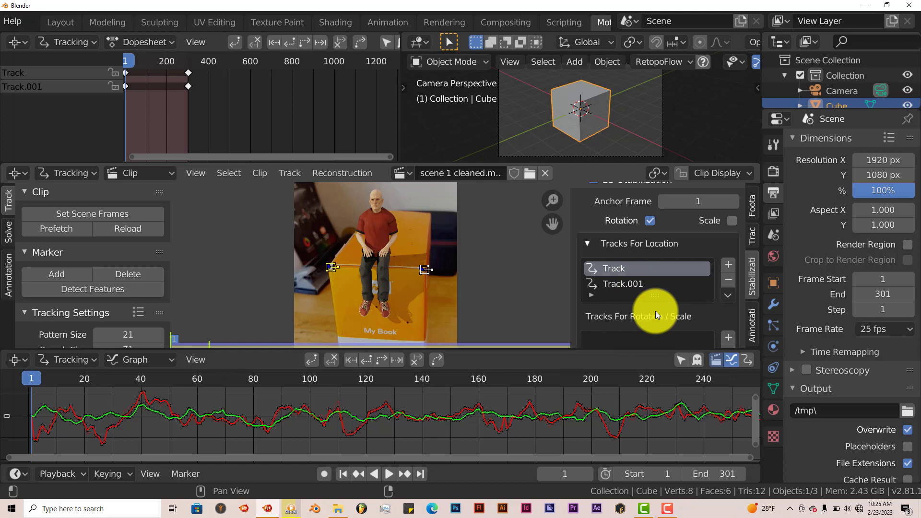
scroll(655, 310, down, 3)
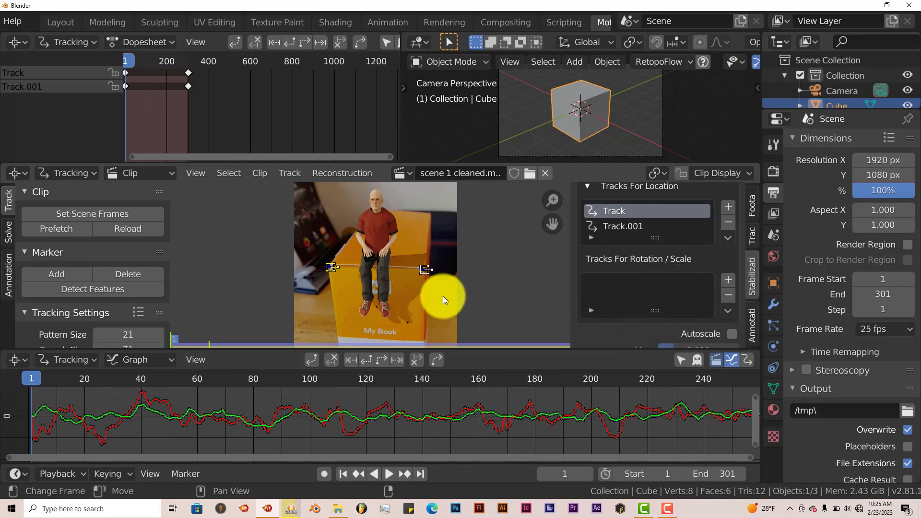
click(336, 271)
click(643, 286)
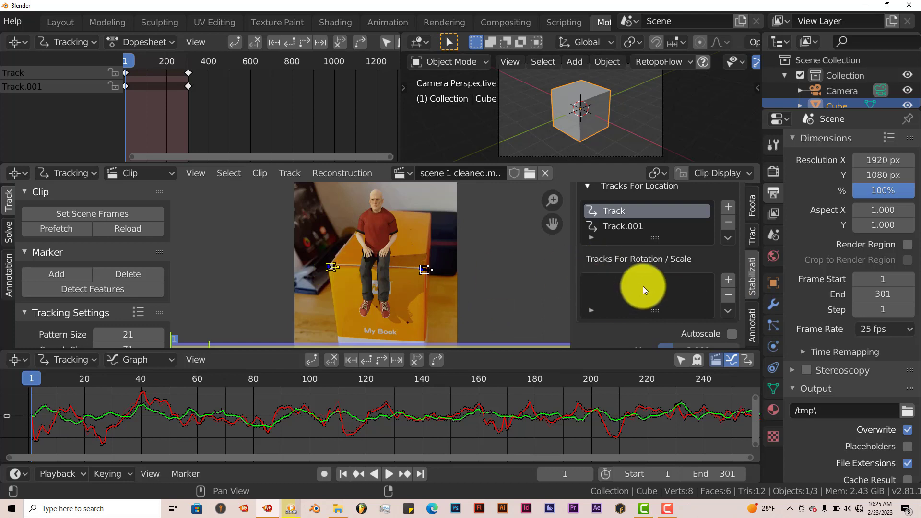
scroll(662, 301, up, 2)
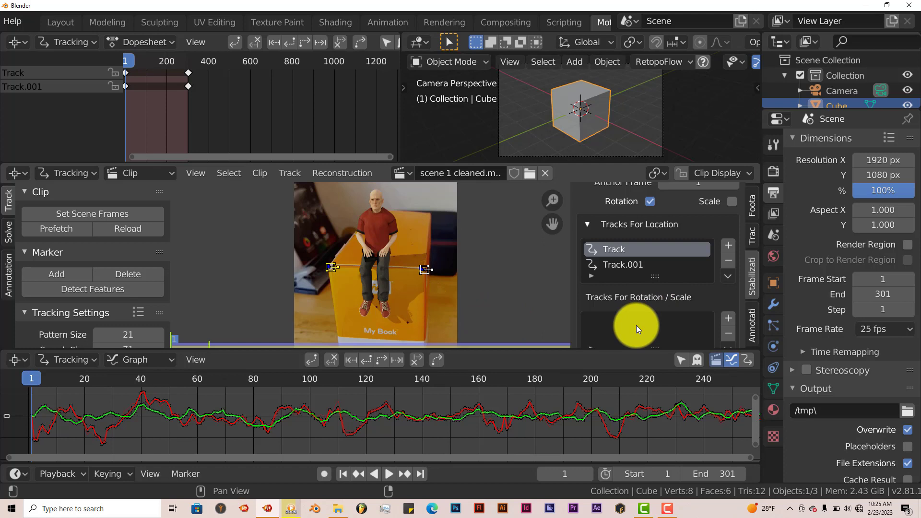
scroll(647, 319, down, 1)
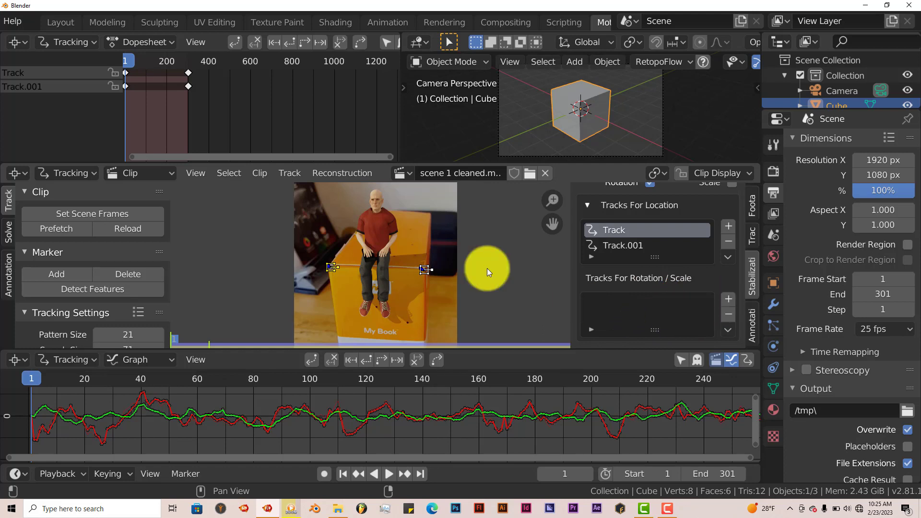
scroll(646, 306, up, 3)
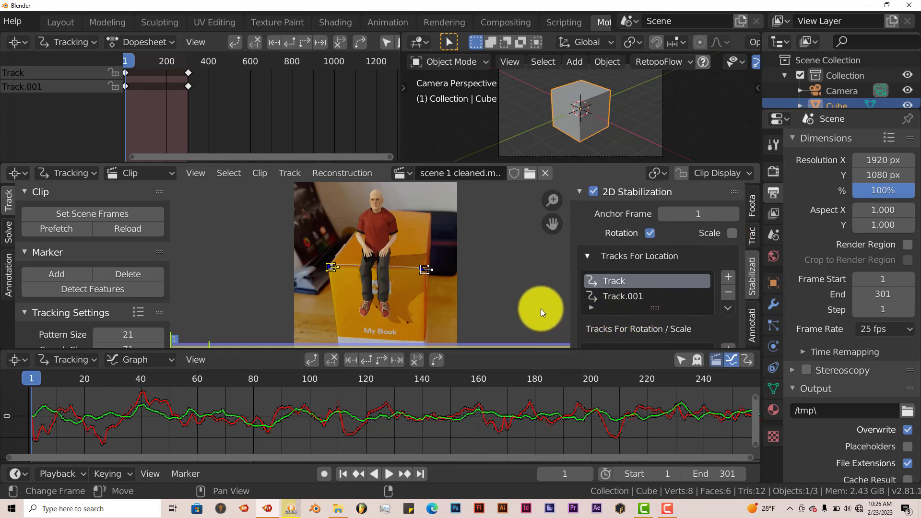
Turn on Scale stabilization and enable Show Stable in Clip Display to preview the result.
click(732, 234)
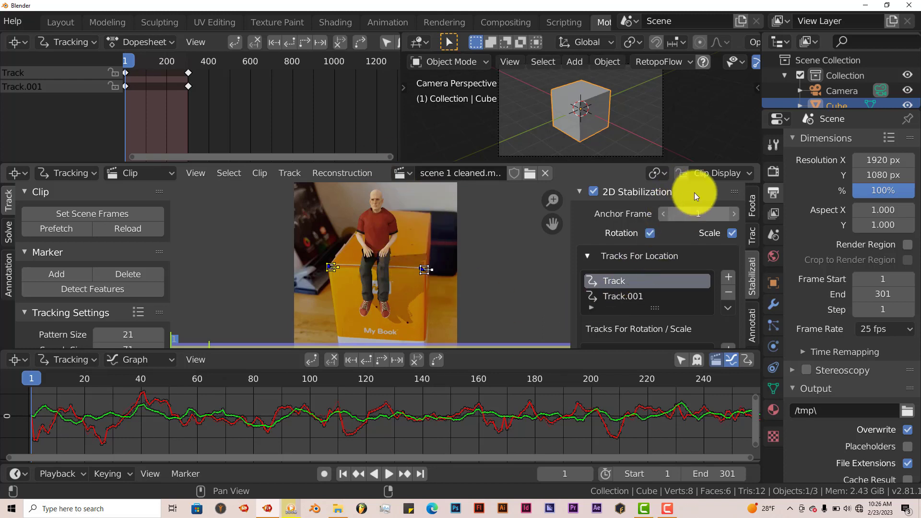
click(729, 173)
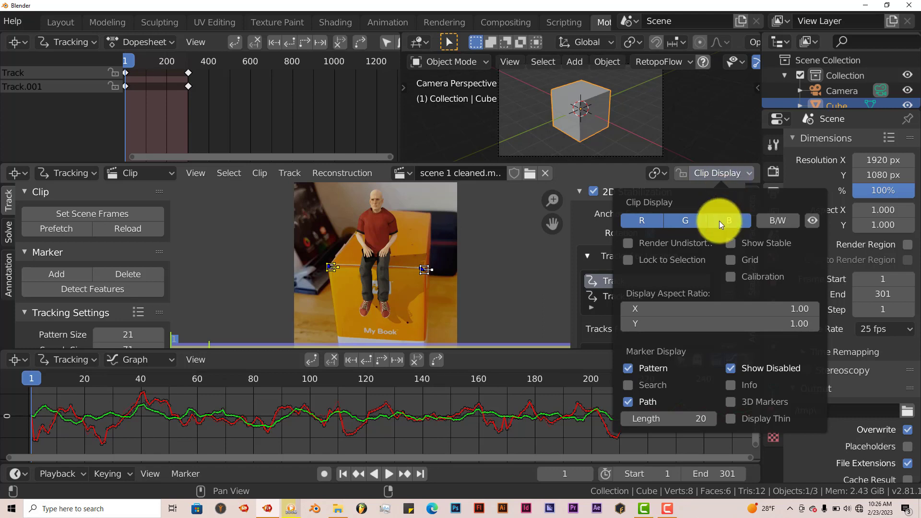
click(728, 242)
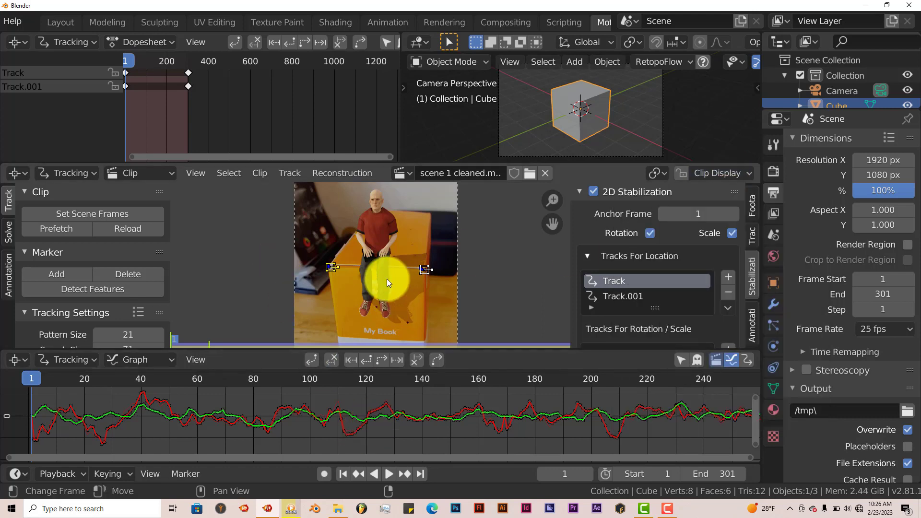
scroll(373, 229, down, 1)
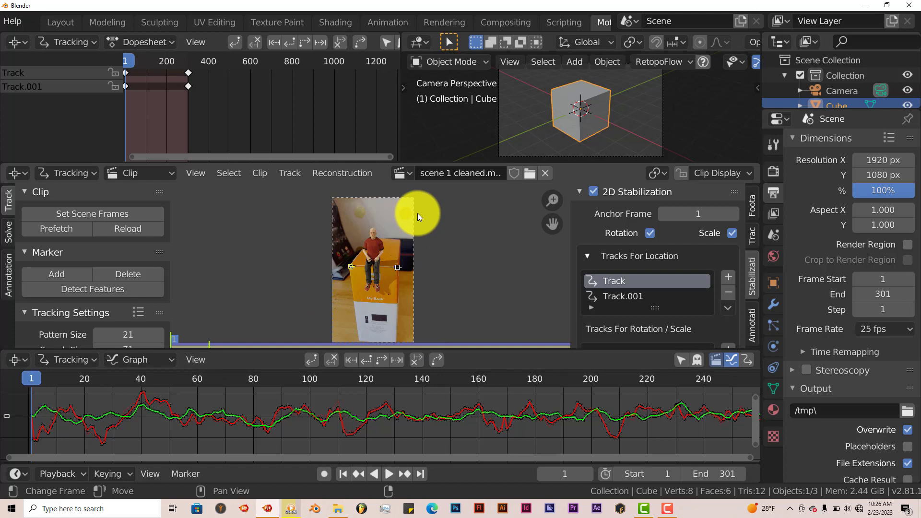
Play the stabilized clip through to frame 193 to check the steadied framing, then stop.
click(389, 473)
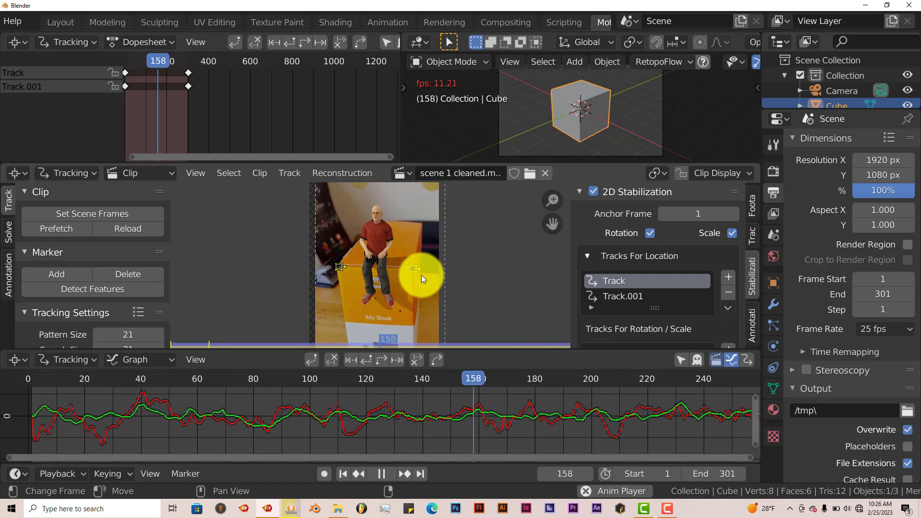
click(382, 472)
scroll(355, 263, down, 1)
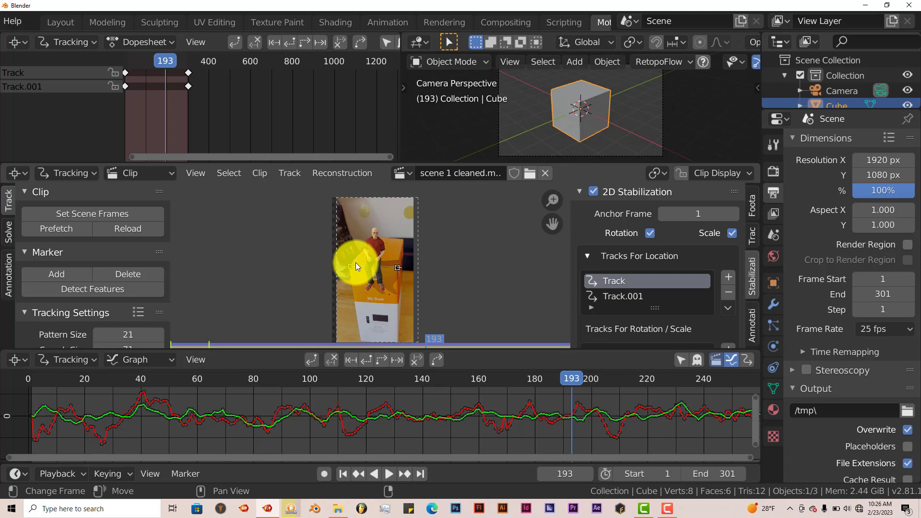
scroll(334, 206, up, 1)
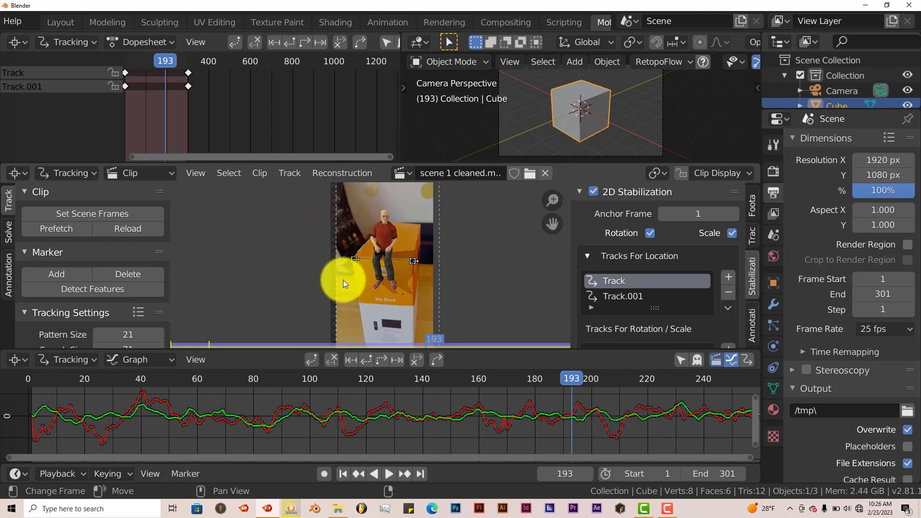
Return to the first frame and enable Autoscale for the 2D stabilization.
click(343, 474)
scroll(669, 277, down, 1)
scroll(669, 276, down, 6)
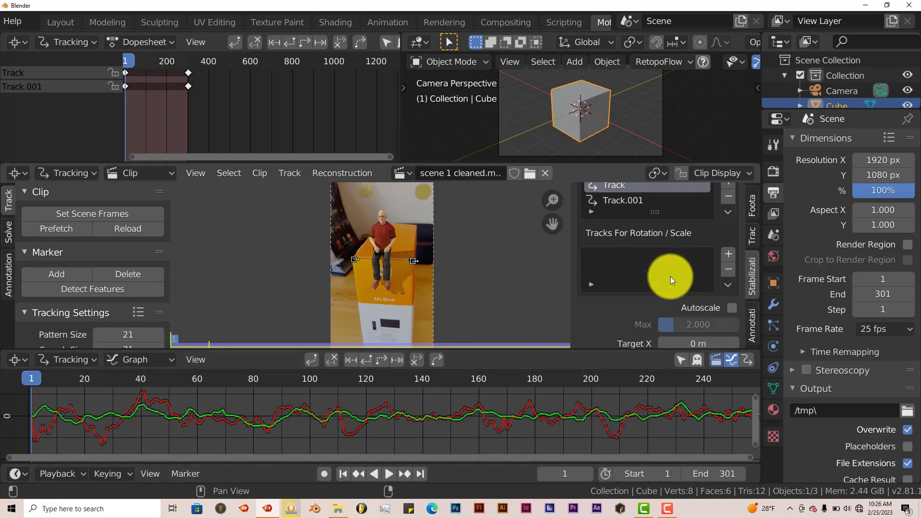
click(732, 270)
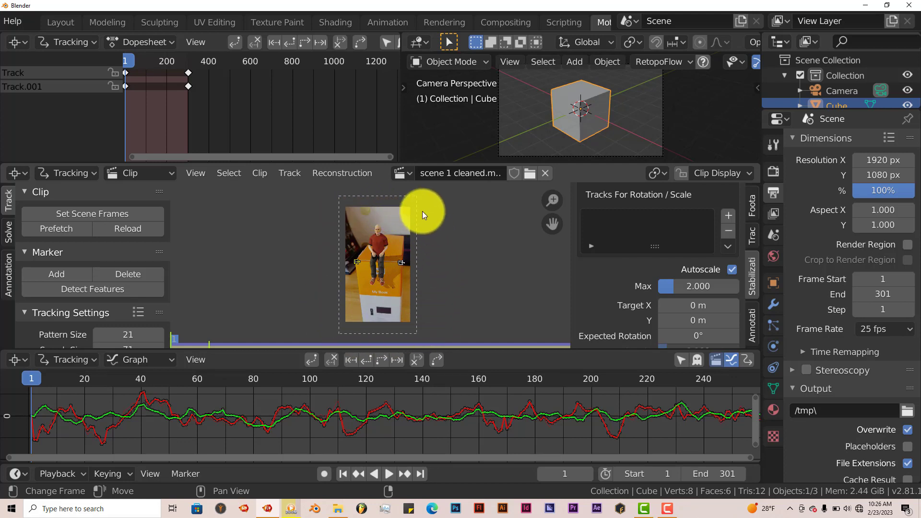
Preview the autoscaled stabilization past frame 140, then stop and return to frame 1.
click(392, 473)
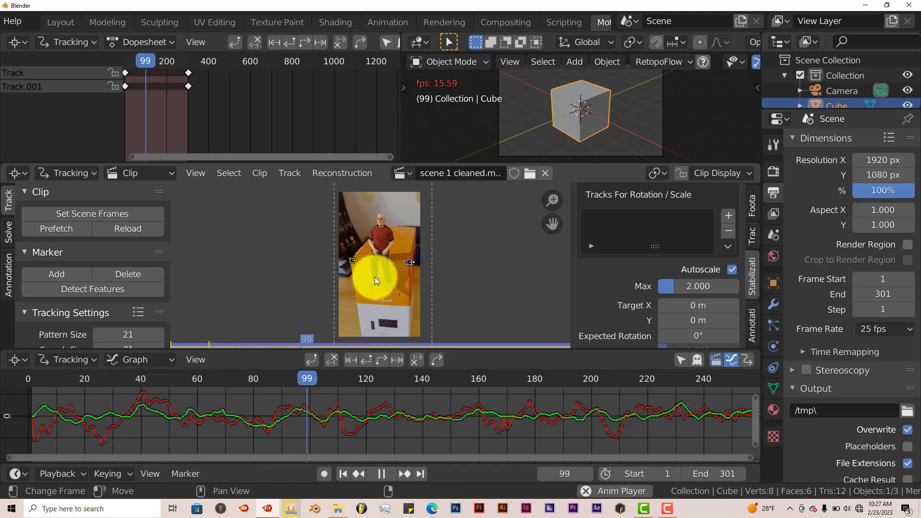
click(375, 474)
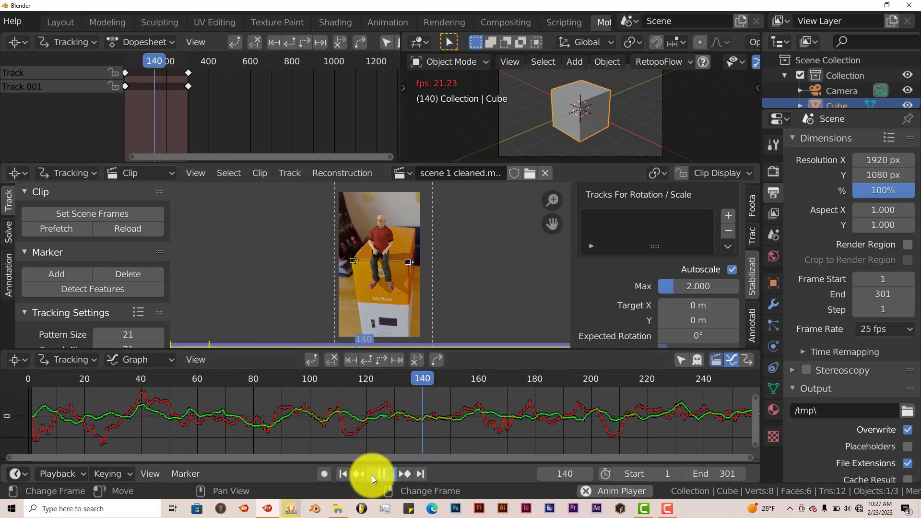
click(343, 473)
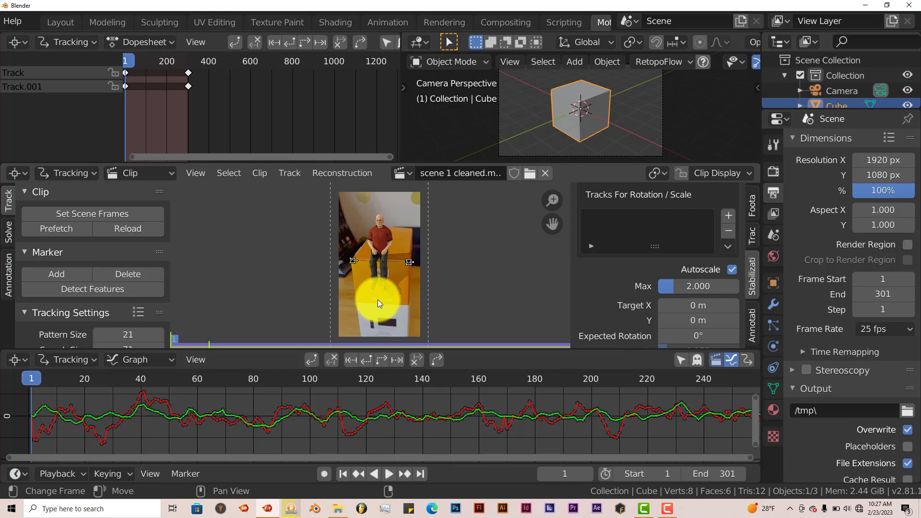
In the Compositing workspace, enable Use Nodes and delete the Render Layers node.
click(496, 24)
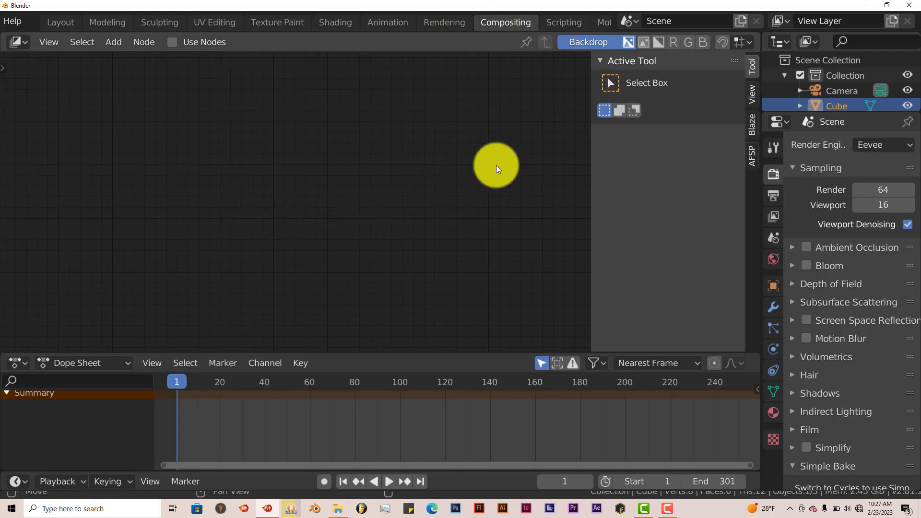
click(173, 42)
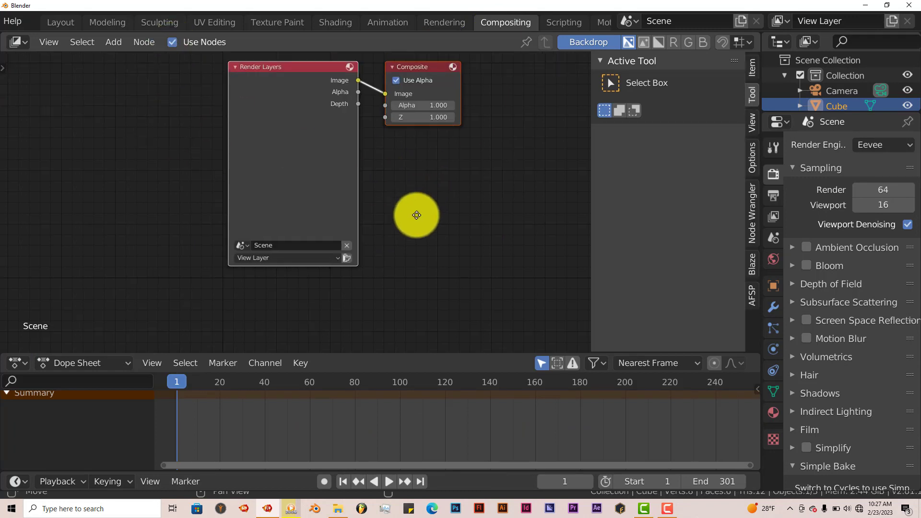
key(Home)
click(307, 105)
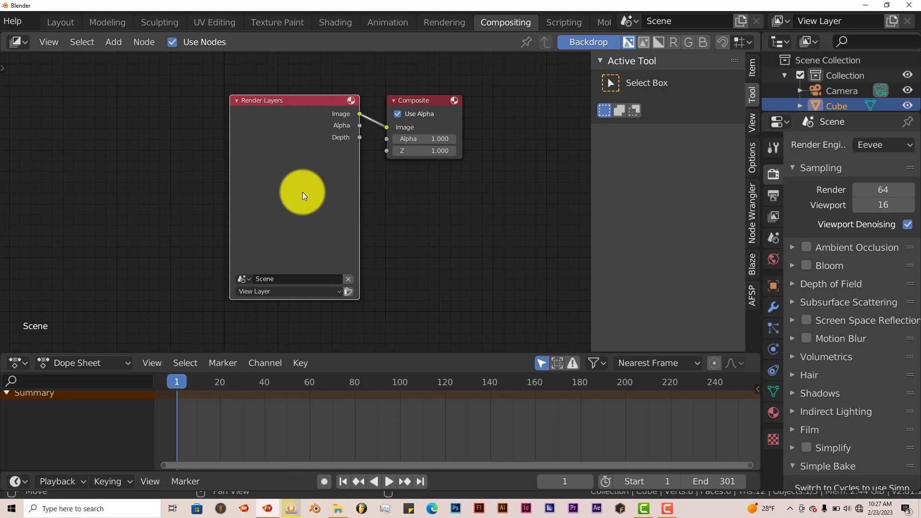
key(Delete)
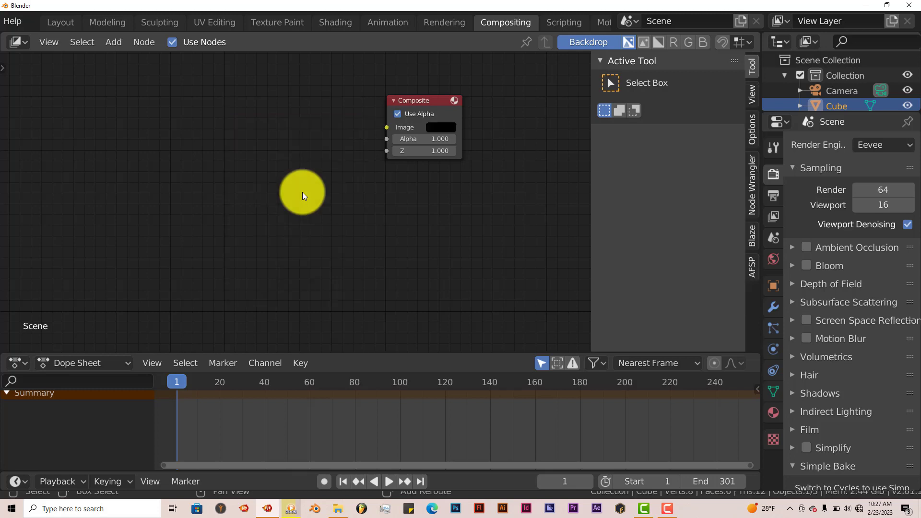
Add a Movie Clip node and place it at the top left of the node graph.
key(shift+a)
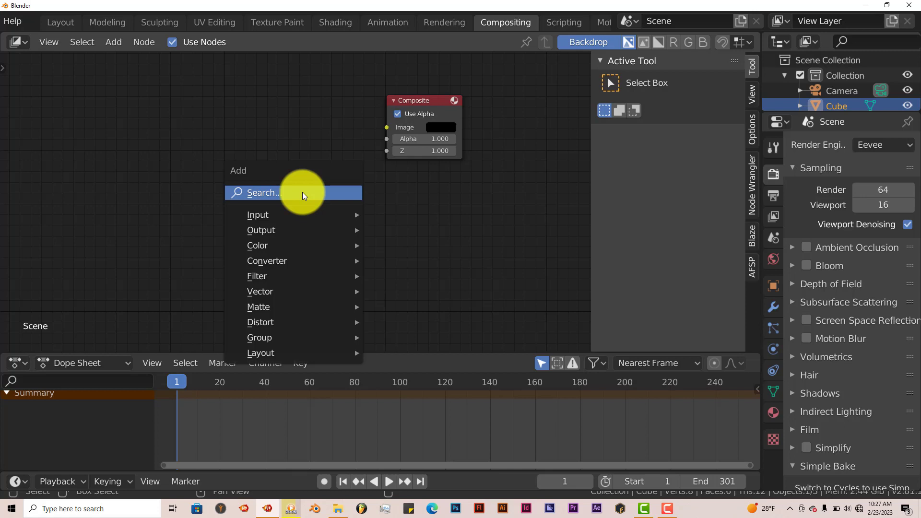
click(284, 197)
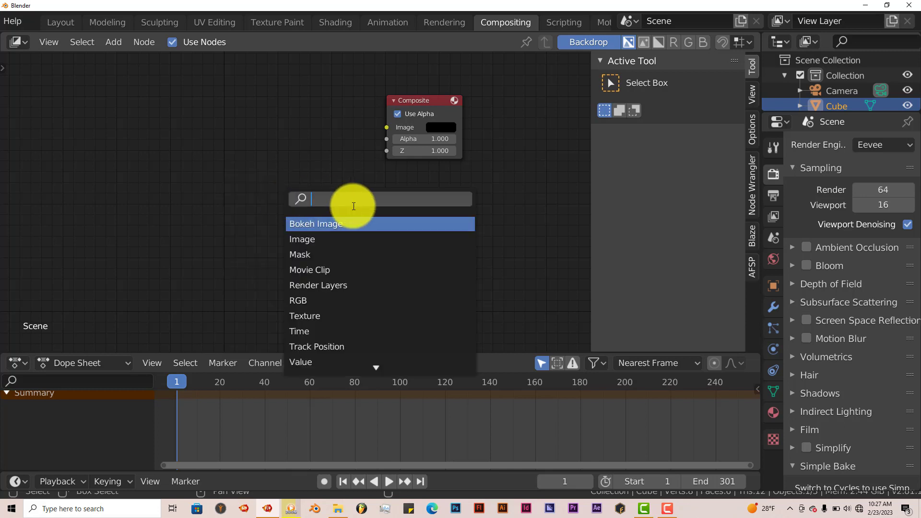
text(mov)
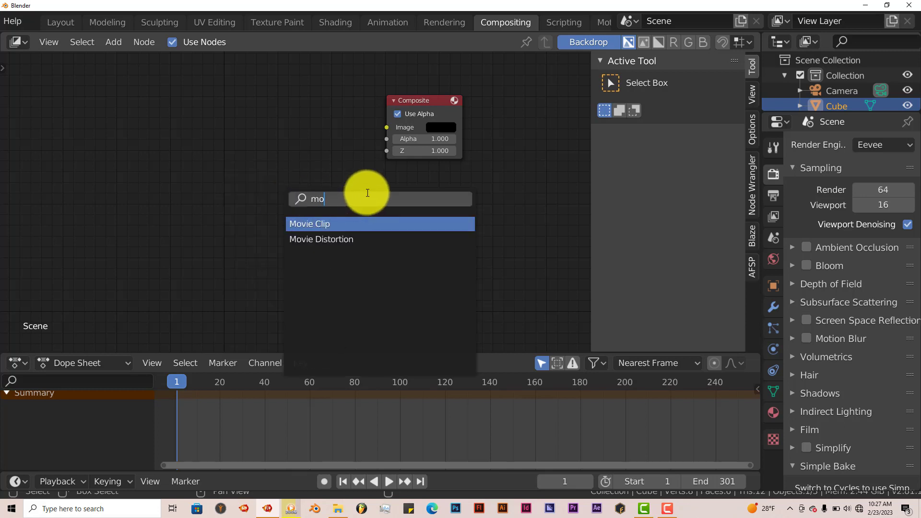
click(318, 224)
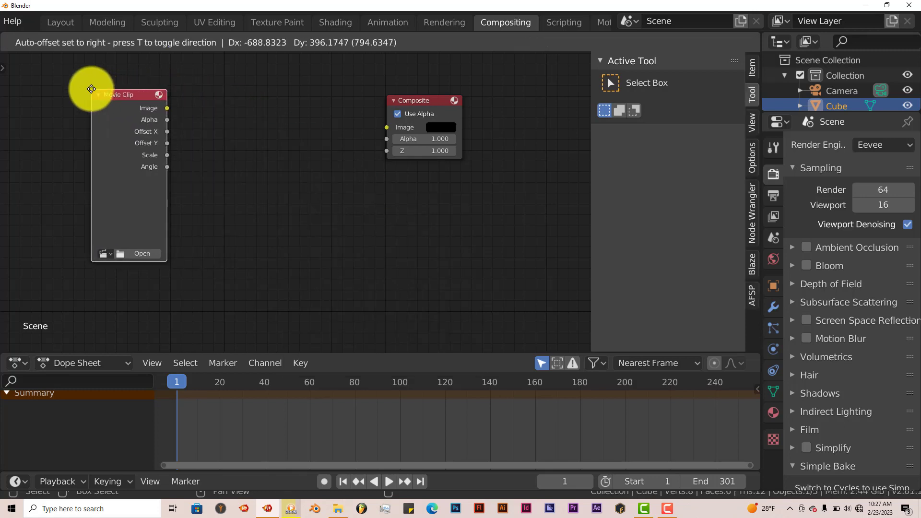
click(91, 87)
Begin a node search for the Stabilize 2D node.
key(shift+a)
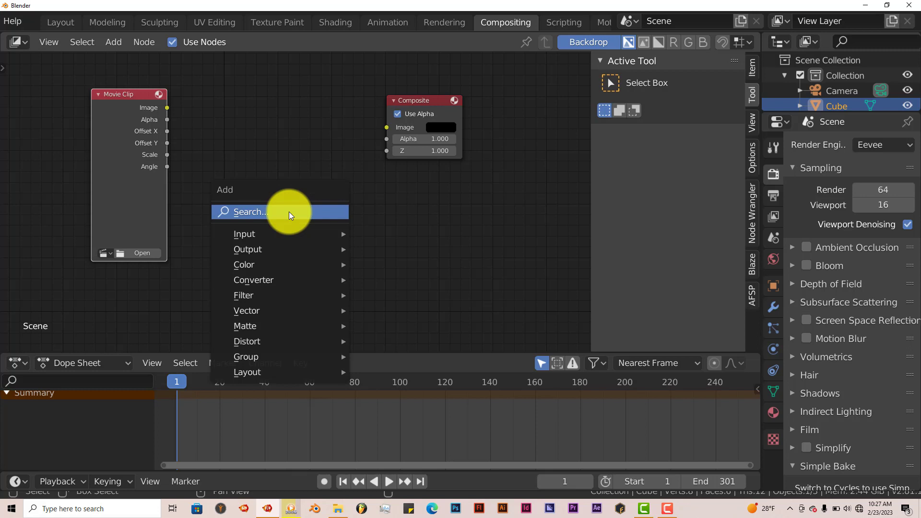
click(288, 212)
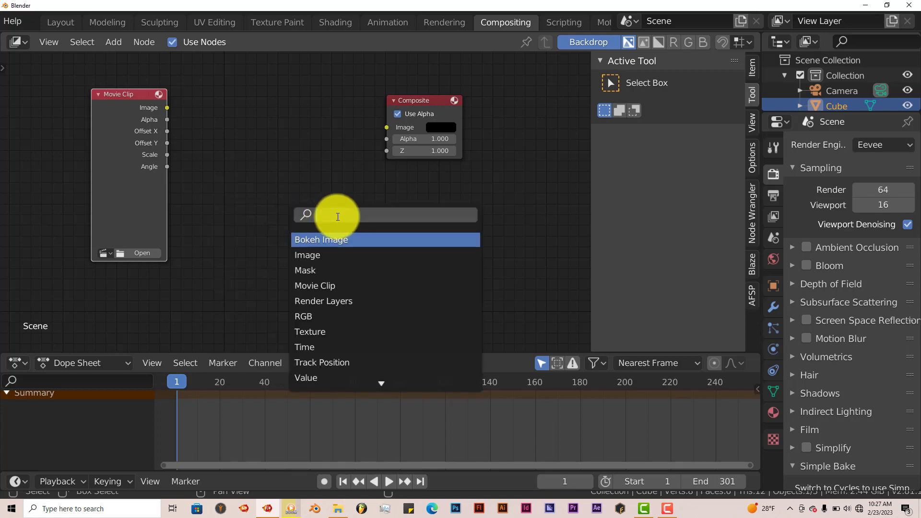
text(s)
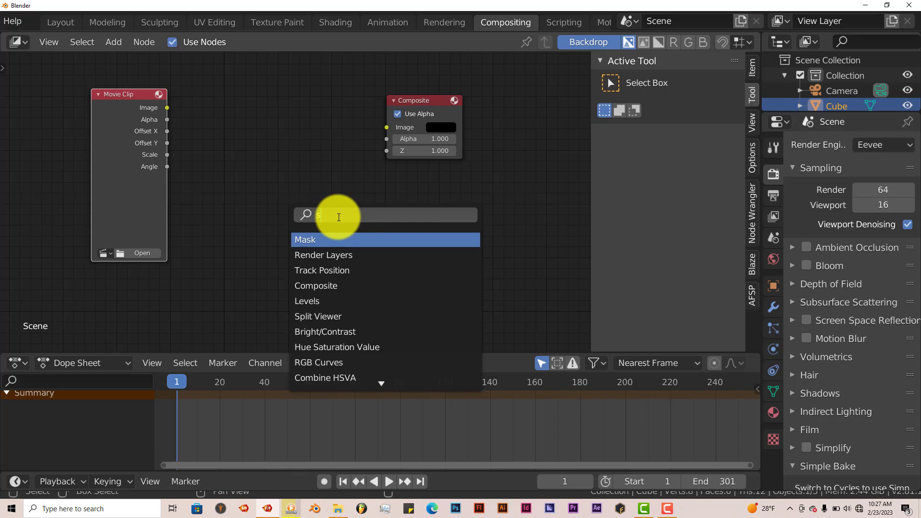
text(ts)
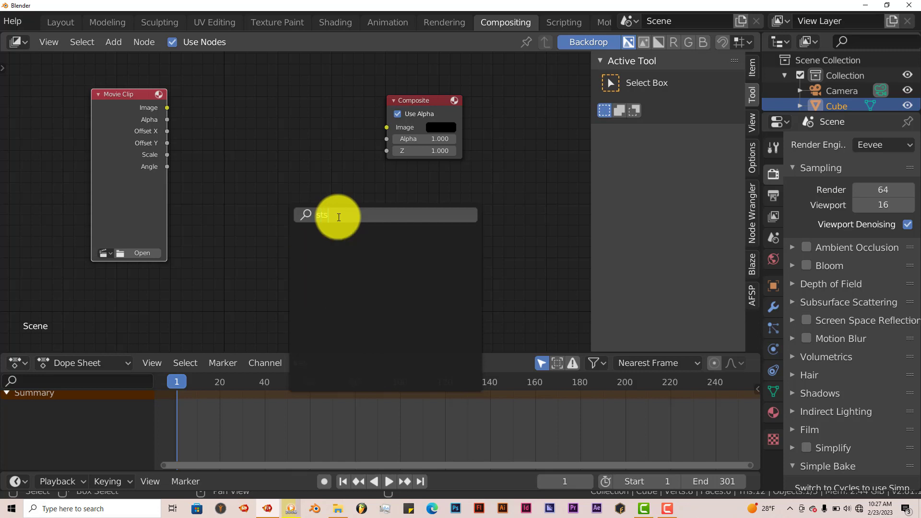
Add a Stabilize 2D node between the Movie Clip and Composite nodes.
key(BackSpace)
text(ab)
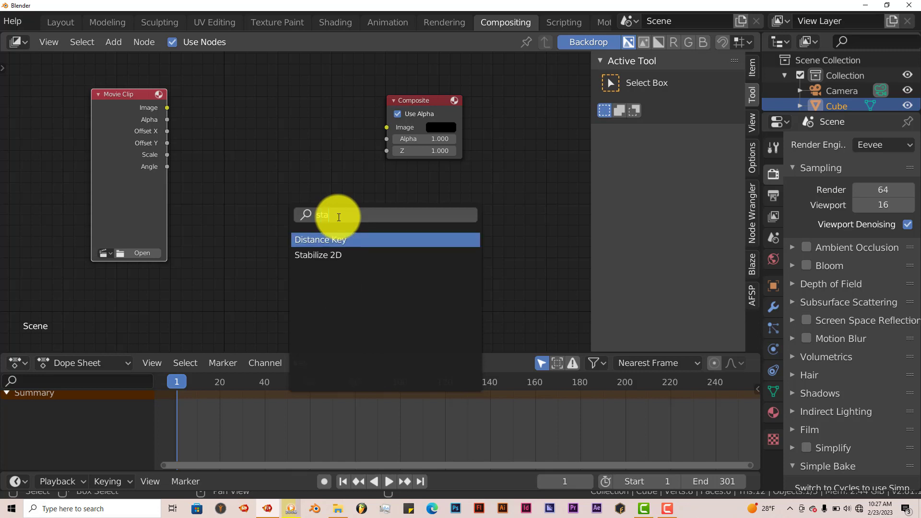
click(323, 240)
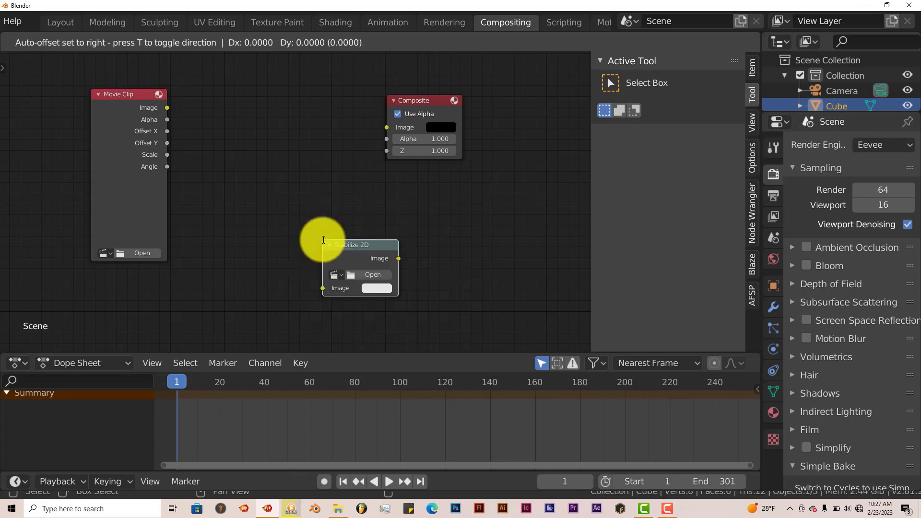
click(251, 134)
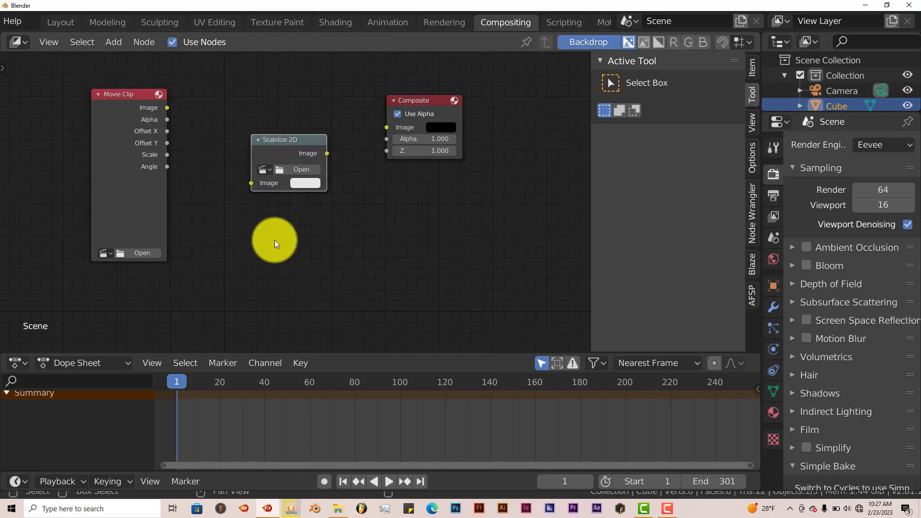
scroll(242, 216, up, 2)
scroll(198, 258, down, 1)
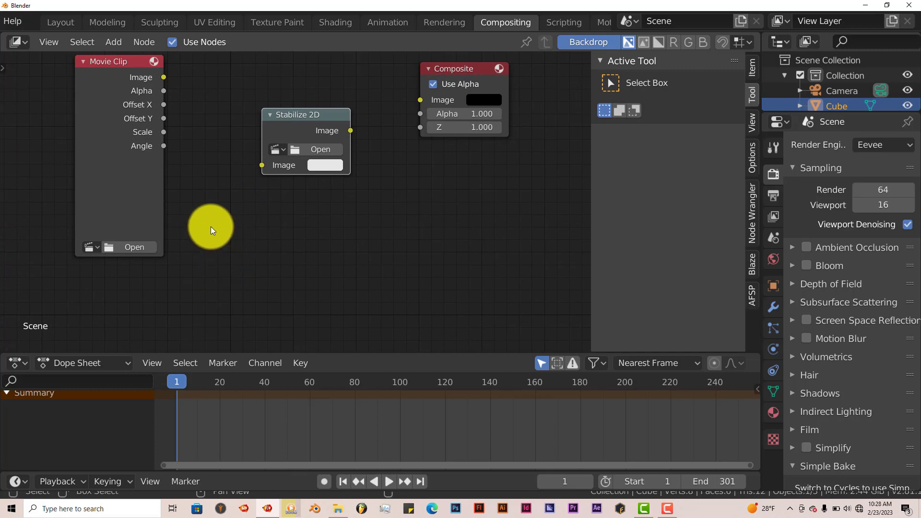
middle_drag(211, 226, 234, 230)
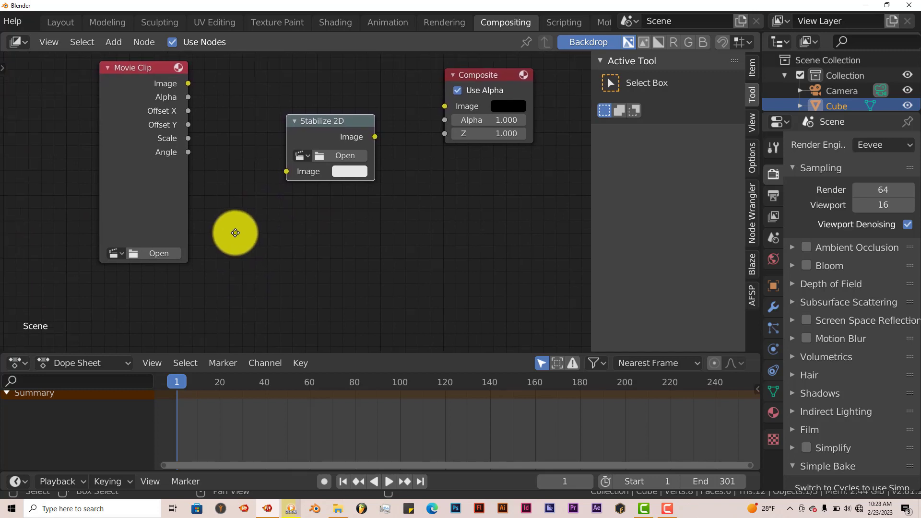
Set scene 1 cleaned.mp4 as the clip on both the Movie Clip and Stabilize 2D nodes.
click(121, 255)
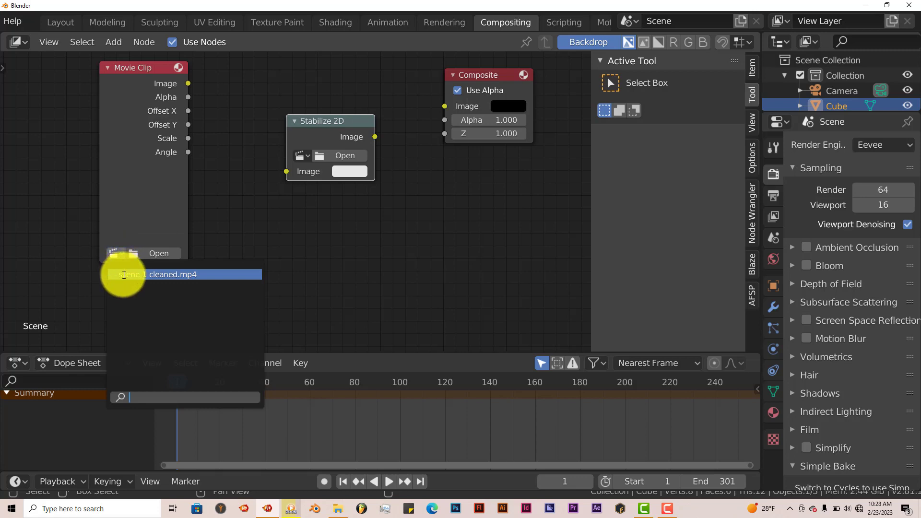
click(124, 275)
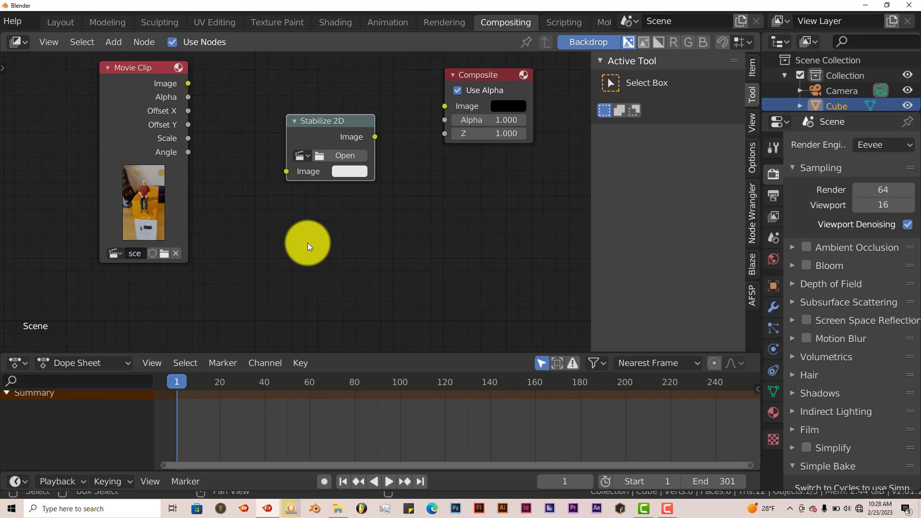
click(307, 157)
click(306, 176)
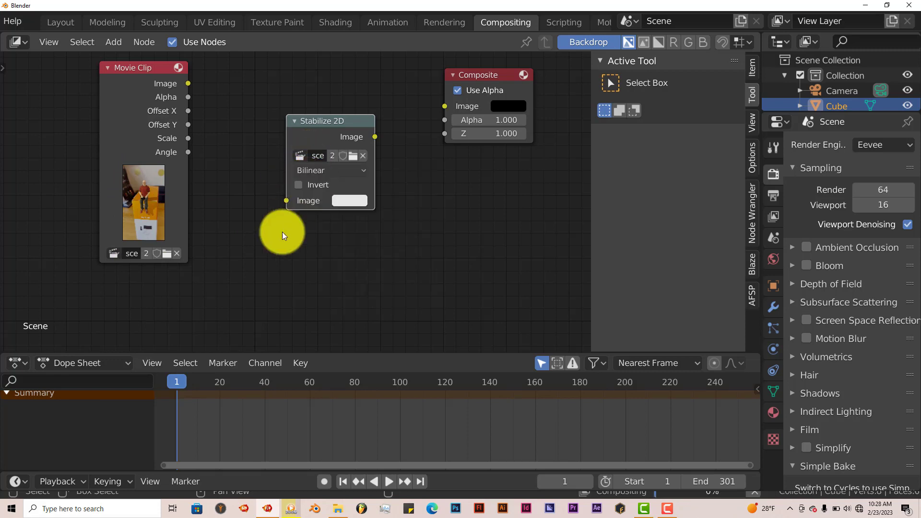
Link Movie Clip image into Stabilize 2D and Stabilize 2D into Composite.
middle_drag(251, 248, 232, 261)
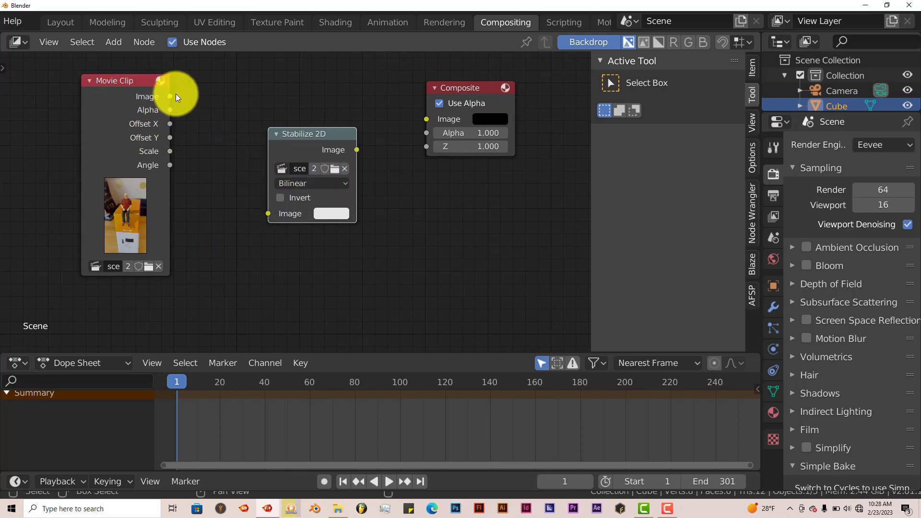
drag(171, 100, 268, 214)
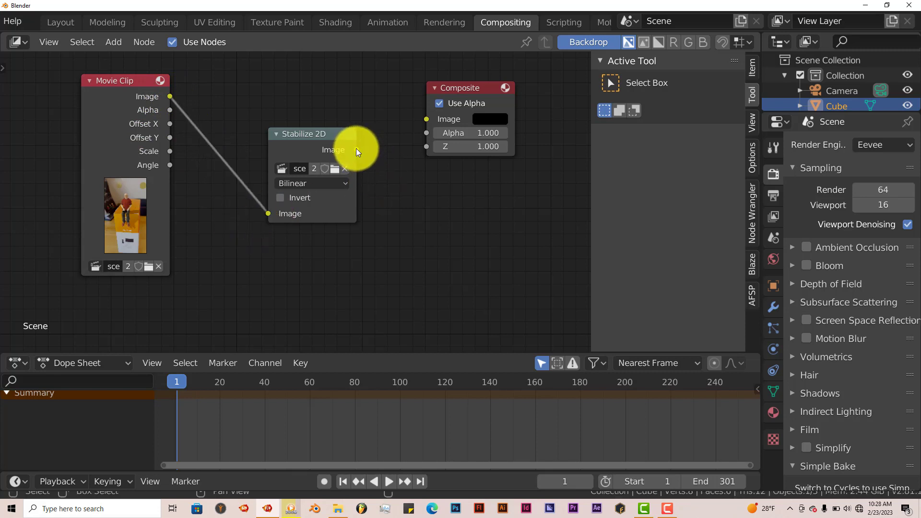
drag(357, 150, 426, 120)
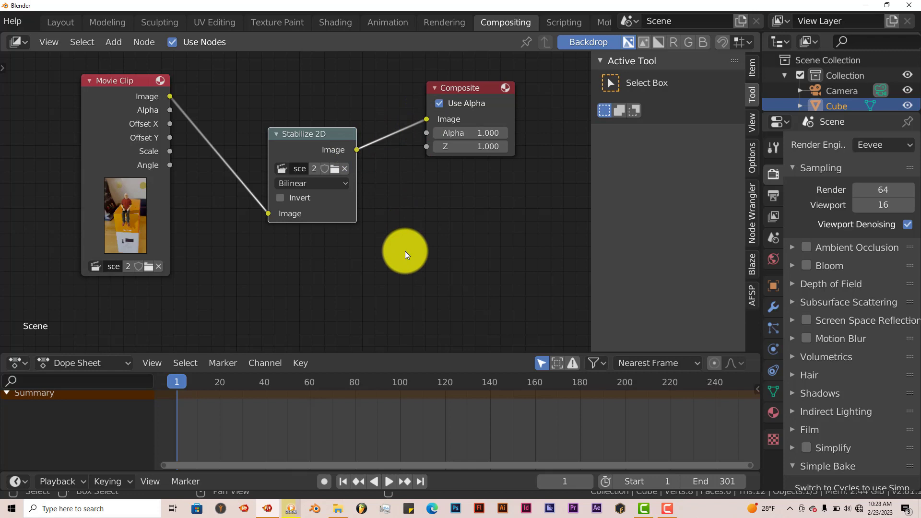
scroll(453, 251, down, 2)
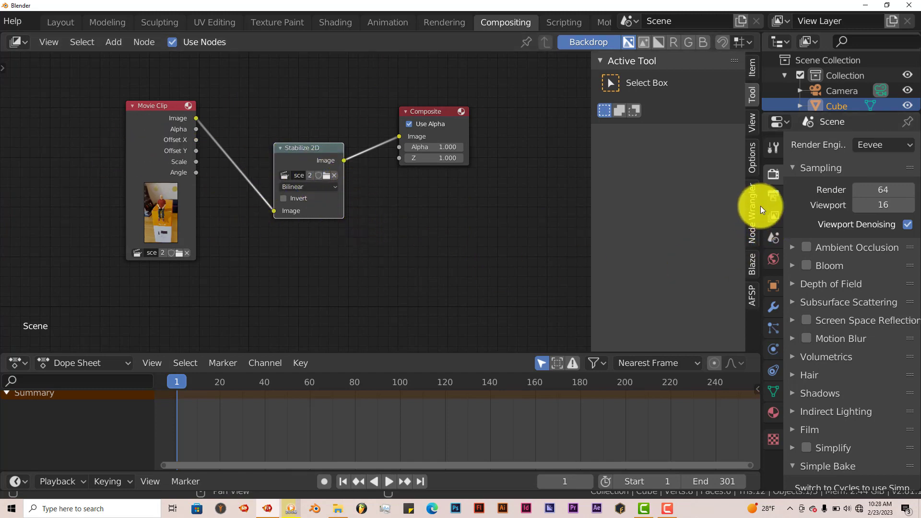
Point the render output path to 'stable scene' inside the video output folder.
drag(761, 205, 658, 207)
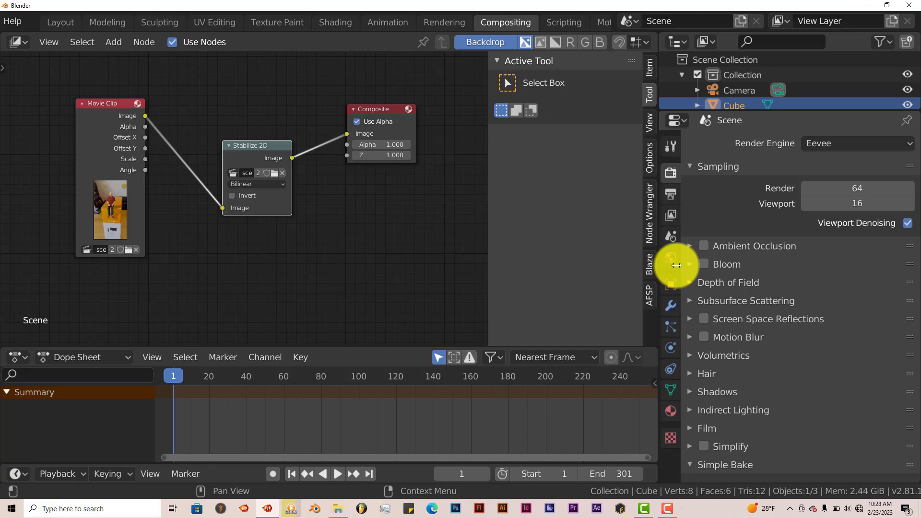
click(670, 194)
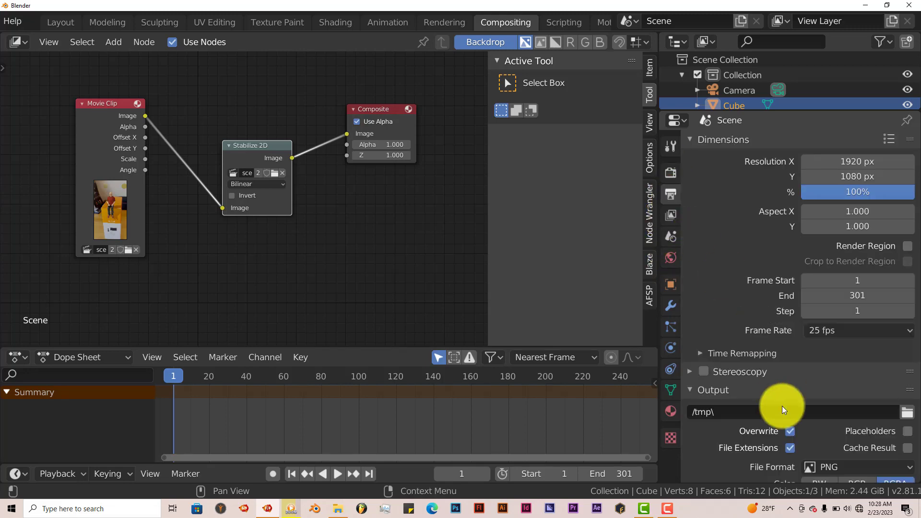
scroll(784, 406, down, 5)
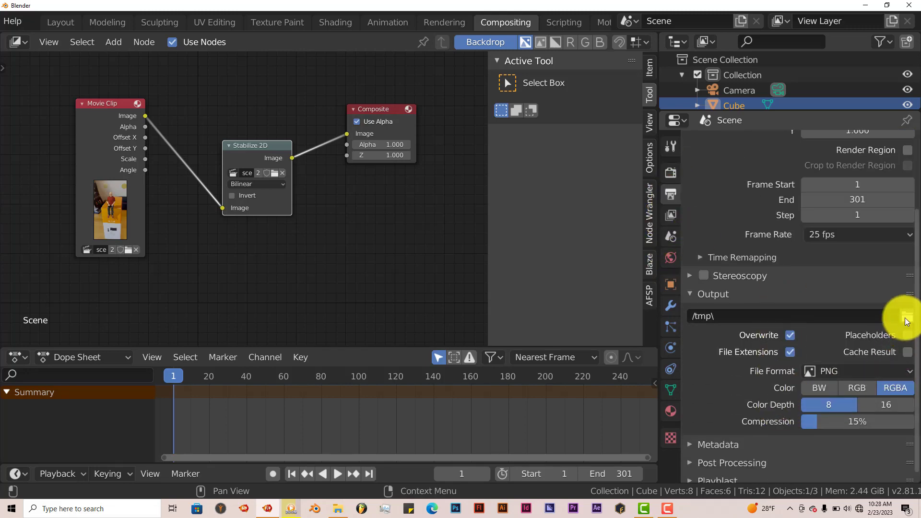
click(907, 317)
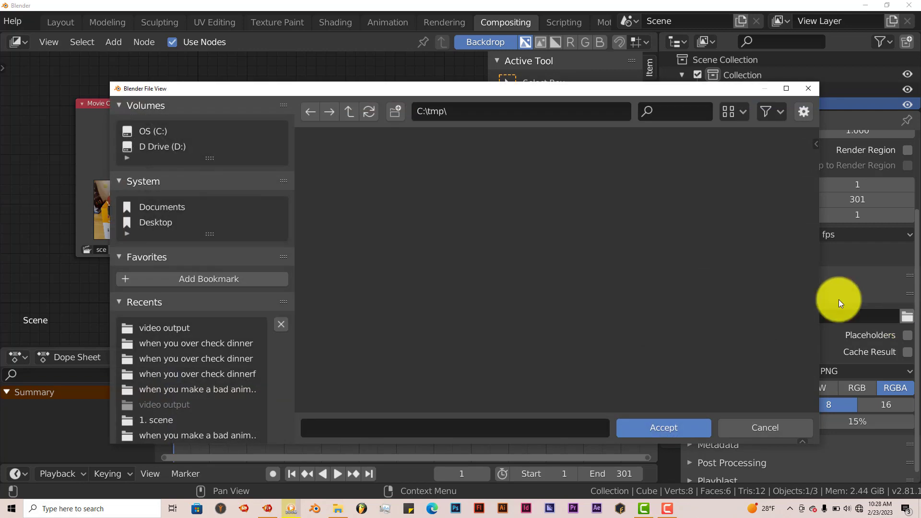
click(170, 331)
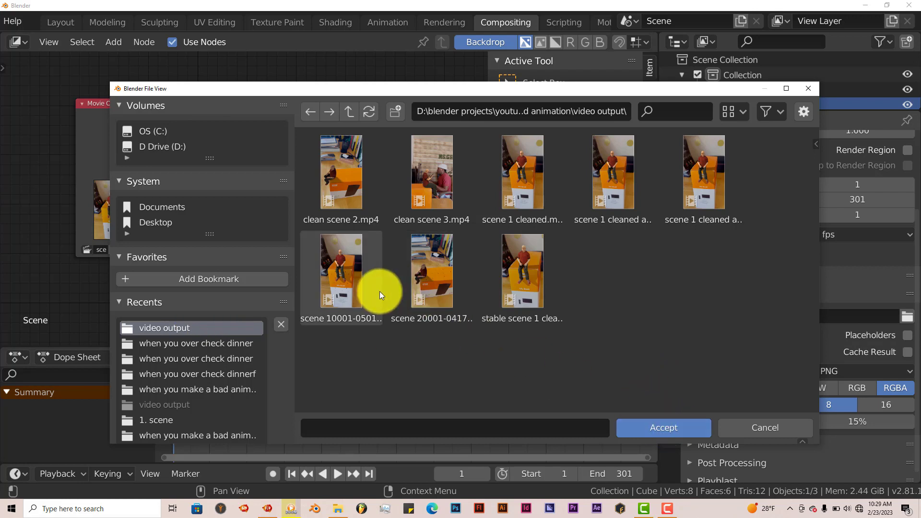
click(385, 427)
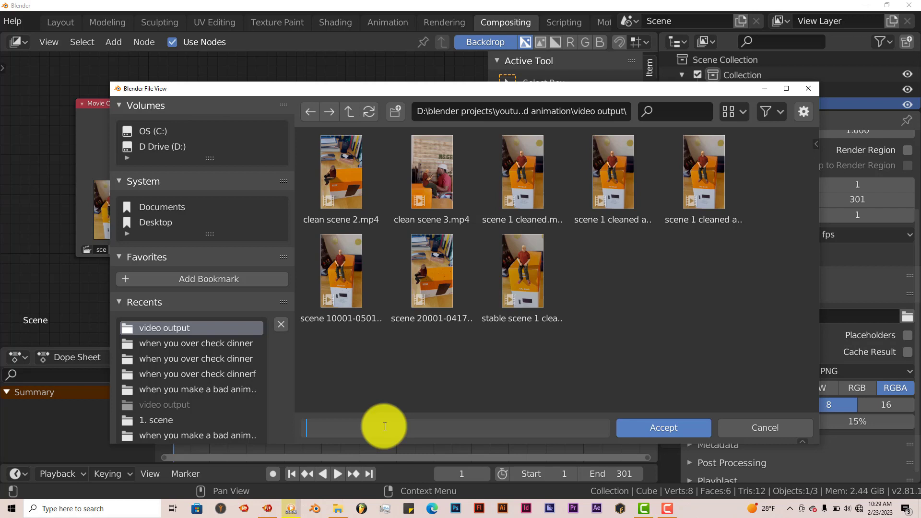
text(stable scene)
click(635, 432)
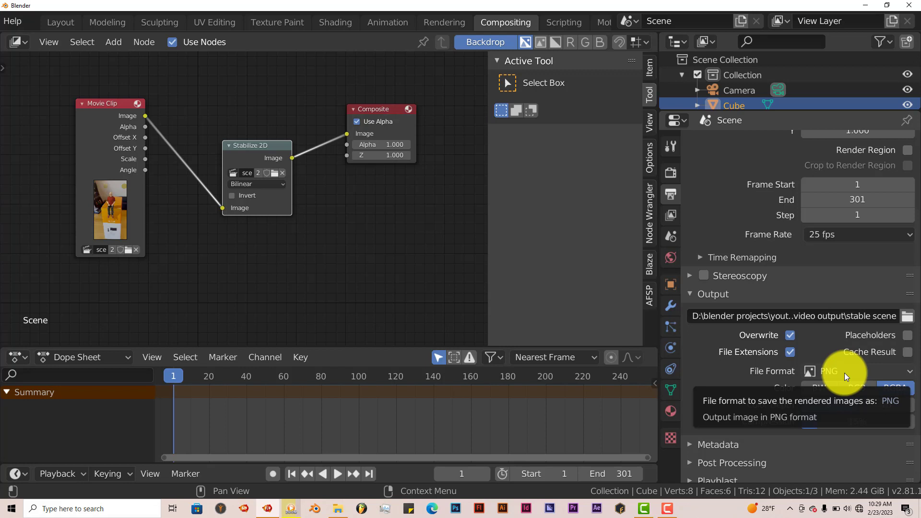
Change the output format from PNG to FFmpeg video with the h264 in MP4 preset.
click(859, 371)
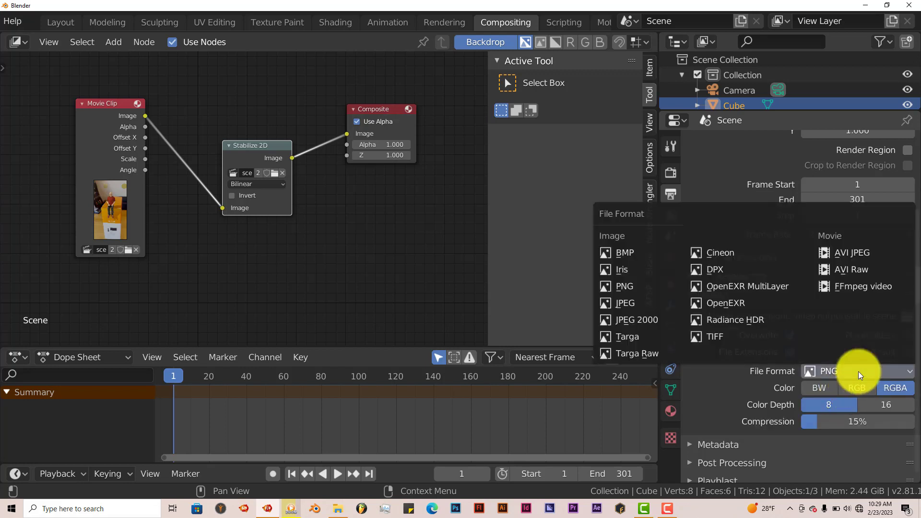
click(864, 286)
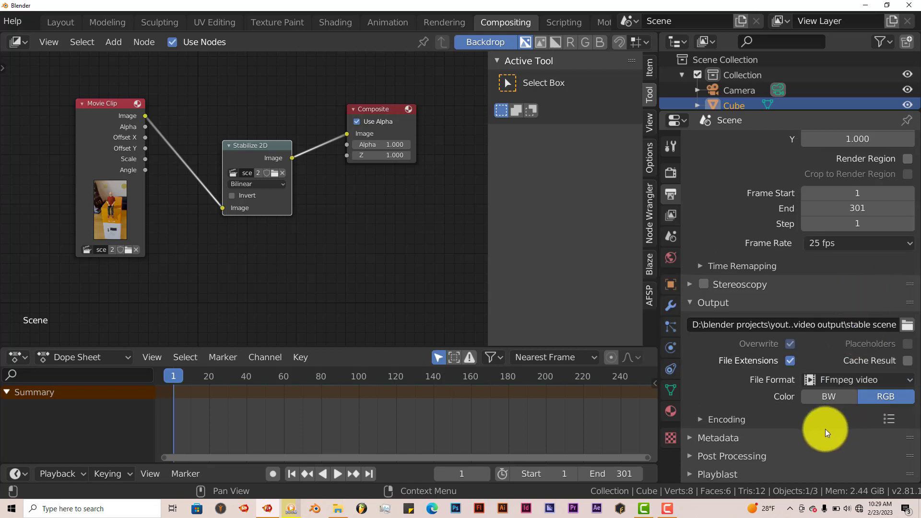
click(891, 418)
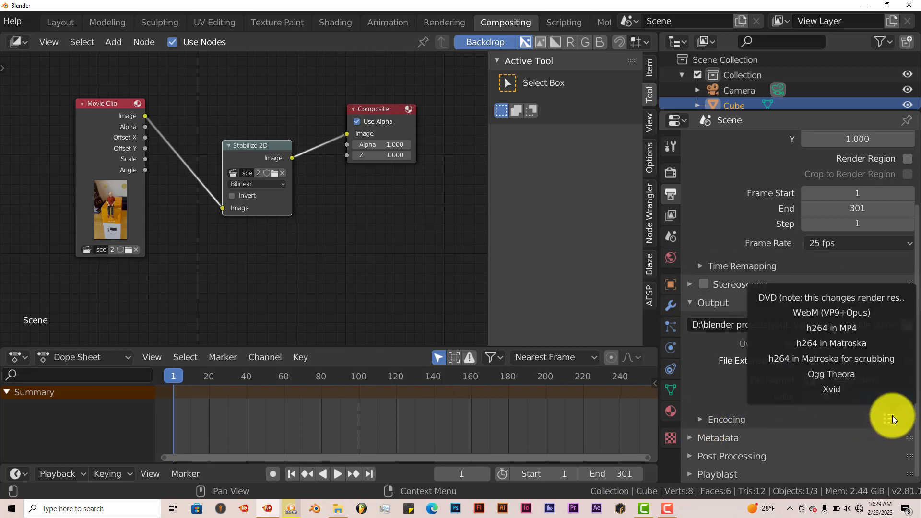
click(850, 329)
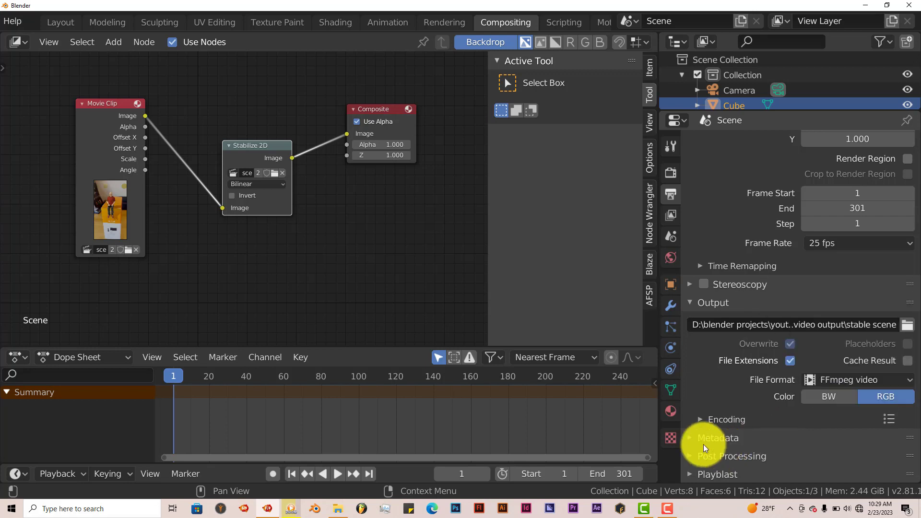
Set the encoding Output Quality to High quality.
click(700, 418)
scroll(747, 413, down, 3)
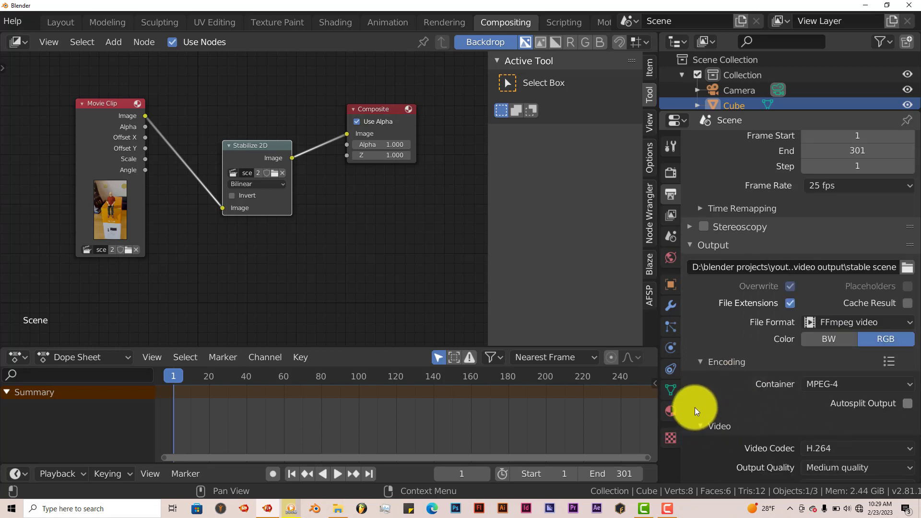
scroll(796, 427, down, 3)
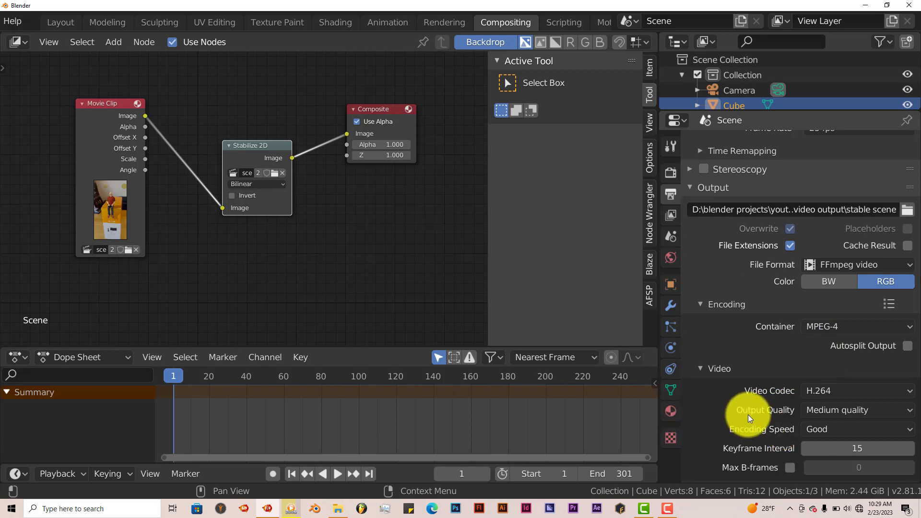
click(826, 412)
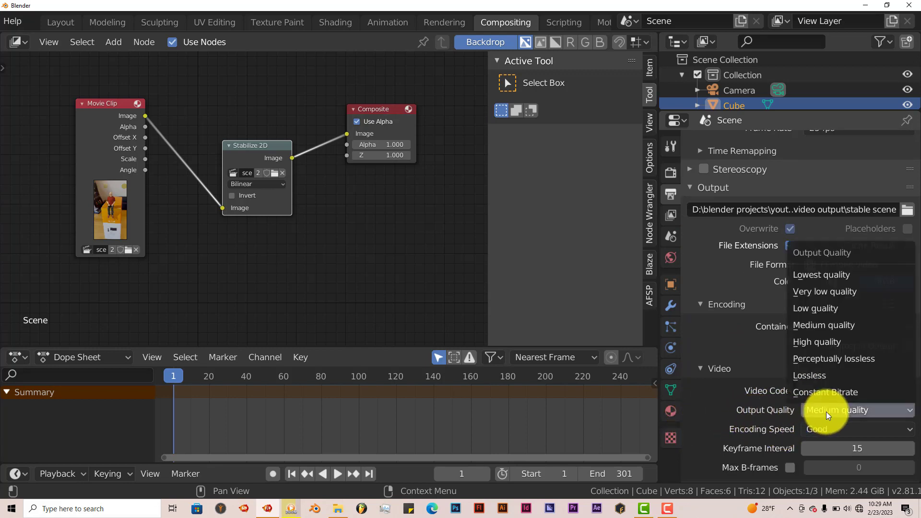
click(815, 342)
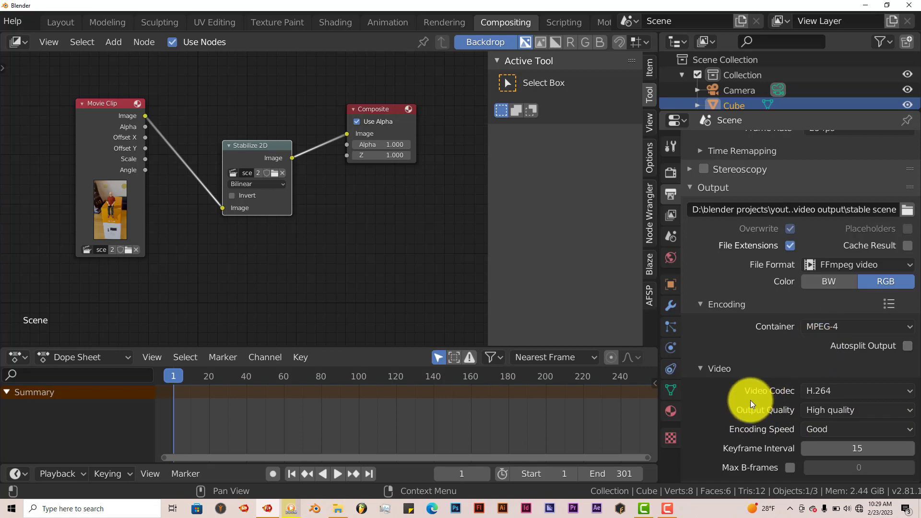
scroll(748, 412, down, 4)
scroll(816, 314, up, 2)
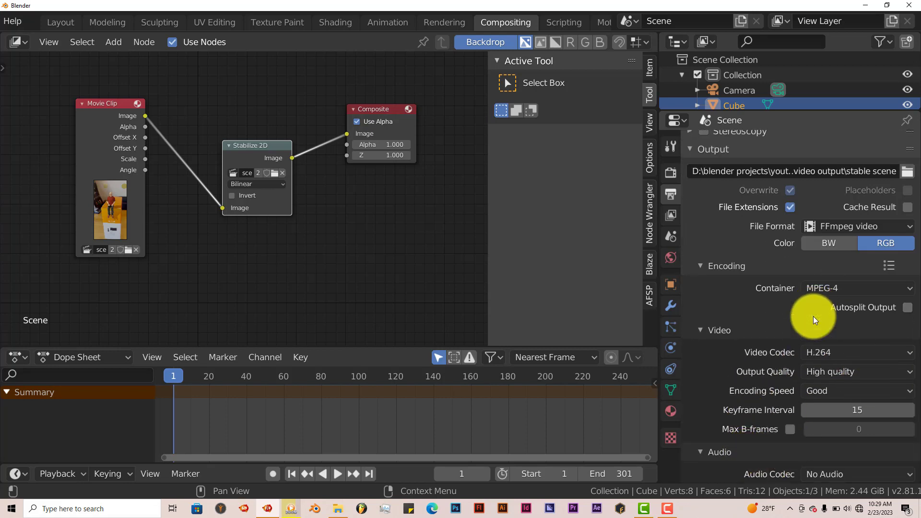
Render the animation and open 'stable scene 1 cleaned again done' in Zoom Player.
scroll(41, 18, up, 5)
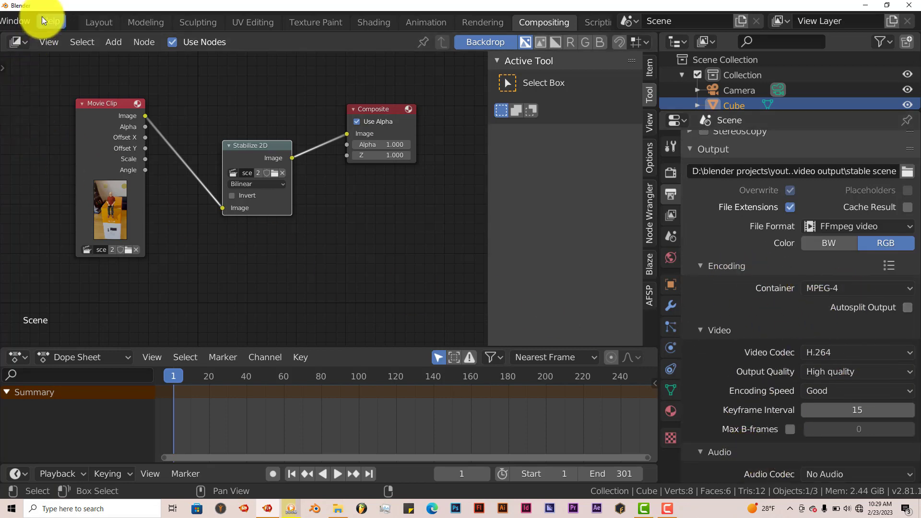
scroll(43, 20, up, 3)
click(94, 18)
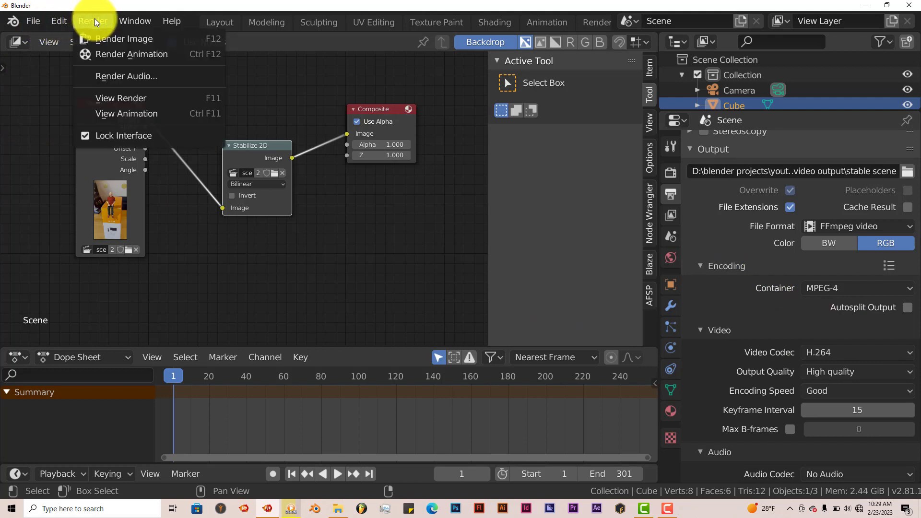
click(90, 19)
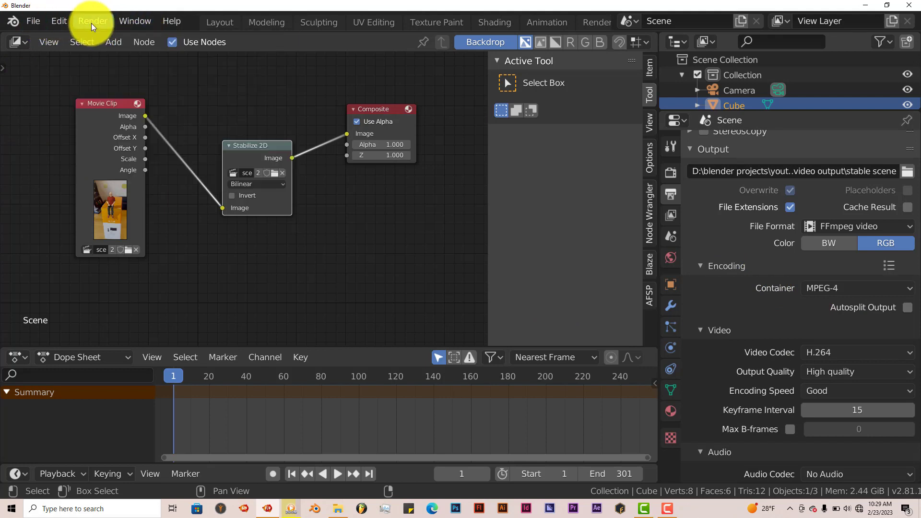
click(91, 21)
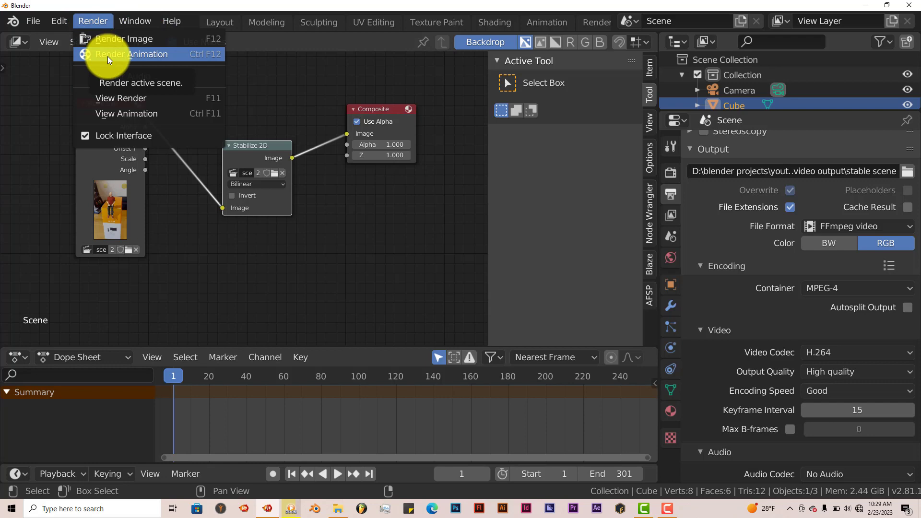
click(90, 23)
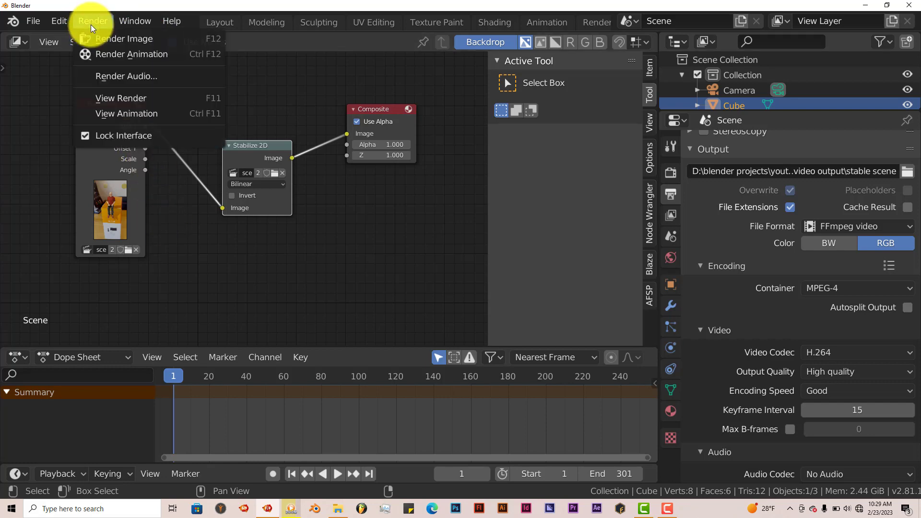
click(103, 56)
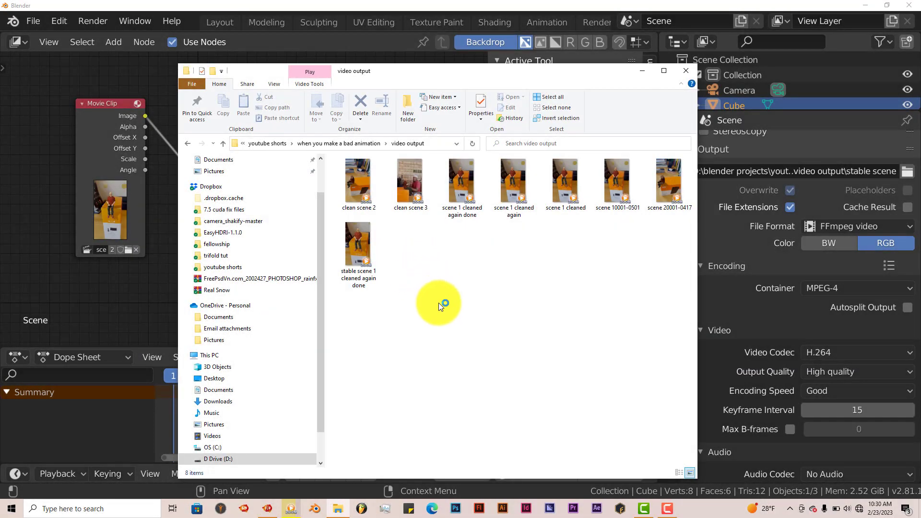
click(359, 264)
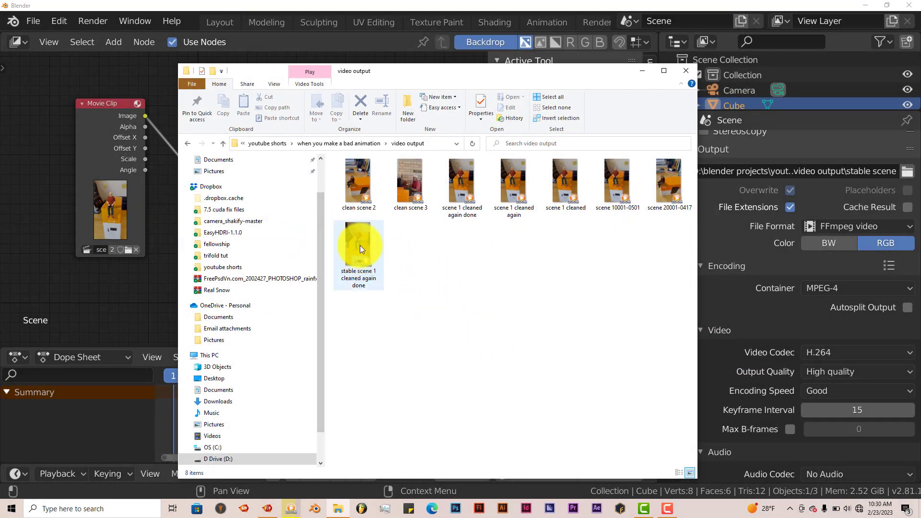
double_click(360, 247)
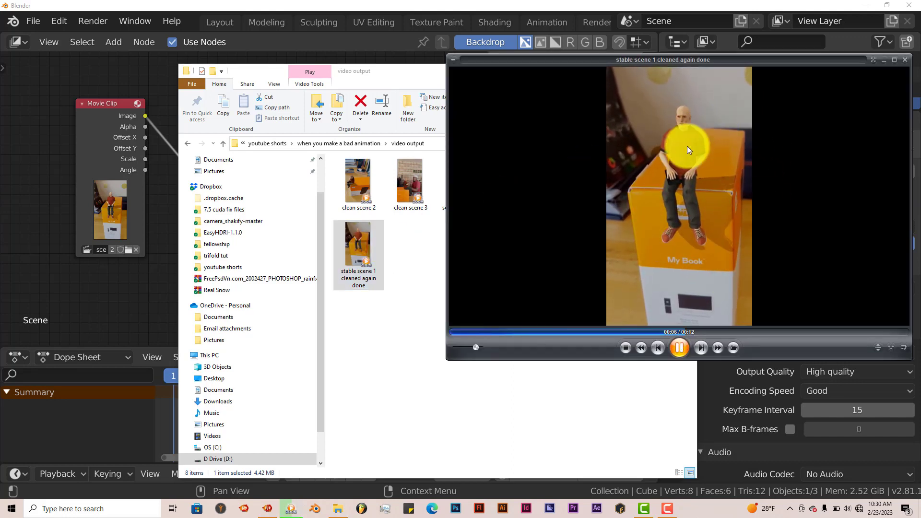
Pause the stabilized video at 00:07 of 00:12.
click(698, 186)
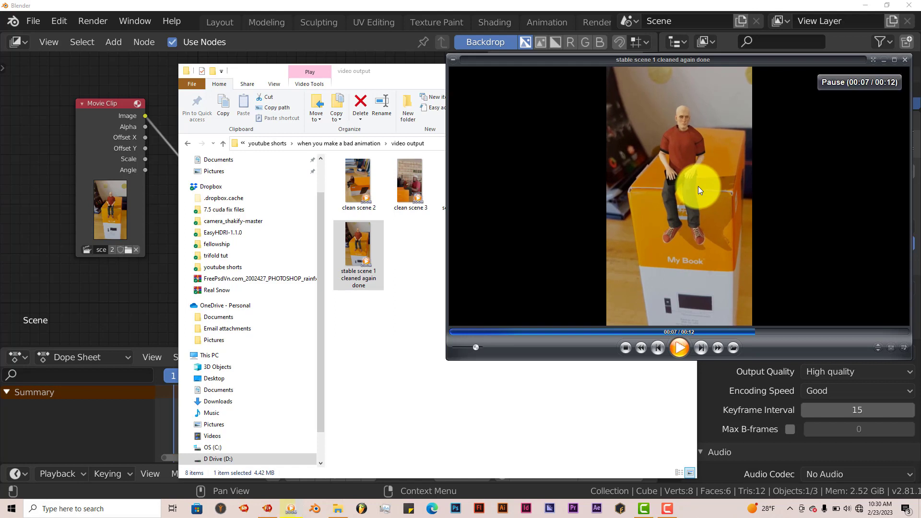